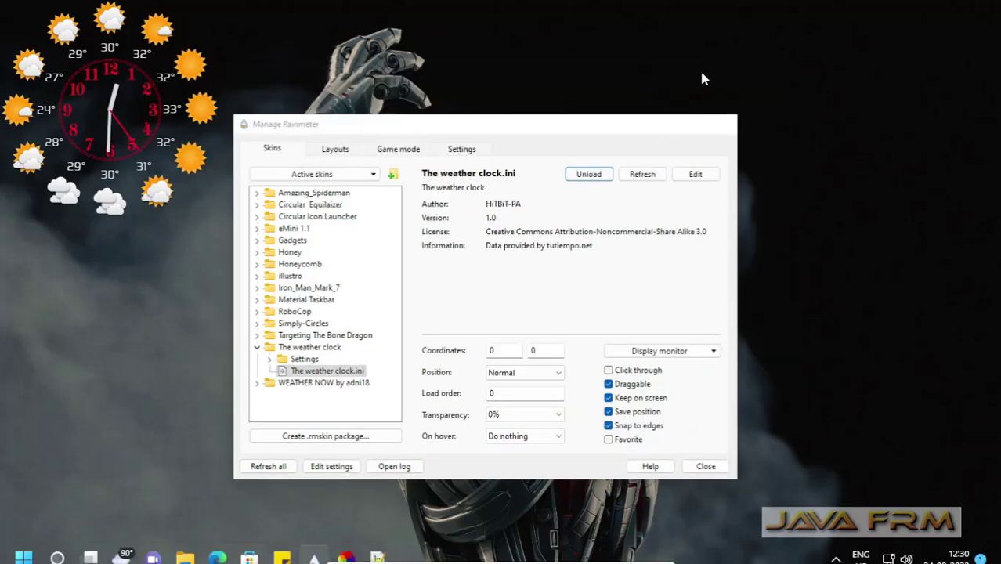
Move the weather clock to the lower right area of the desktop and switch its dial to the fourth clock style
drag(113, 119, 898, 365)
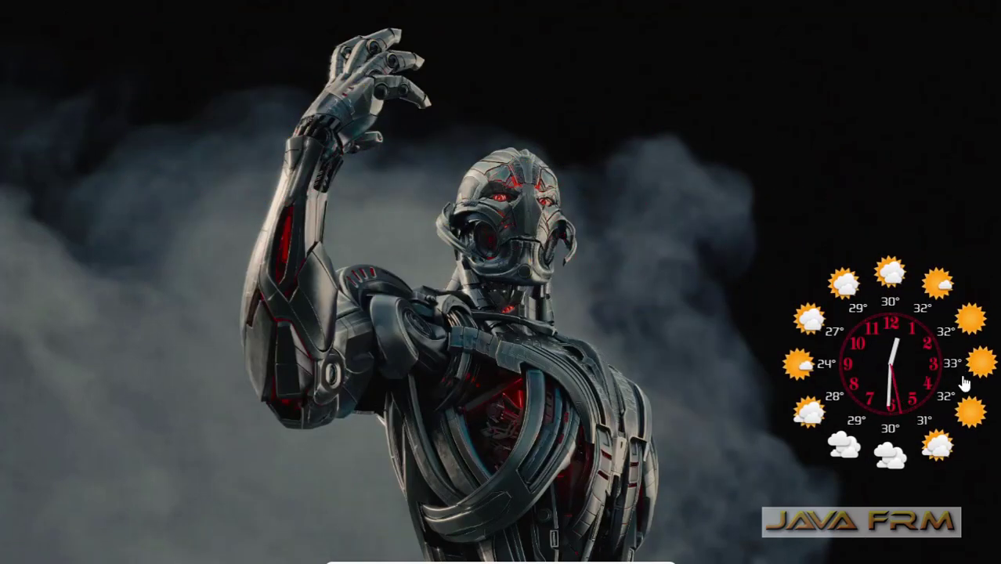
right_click(904, 367)
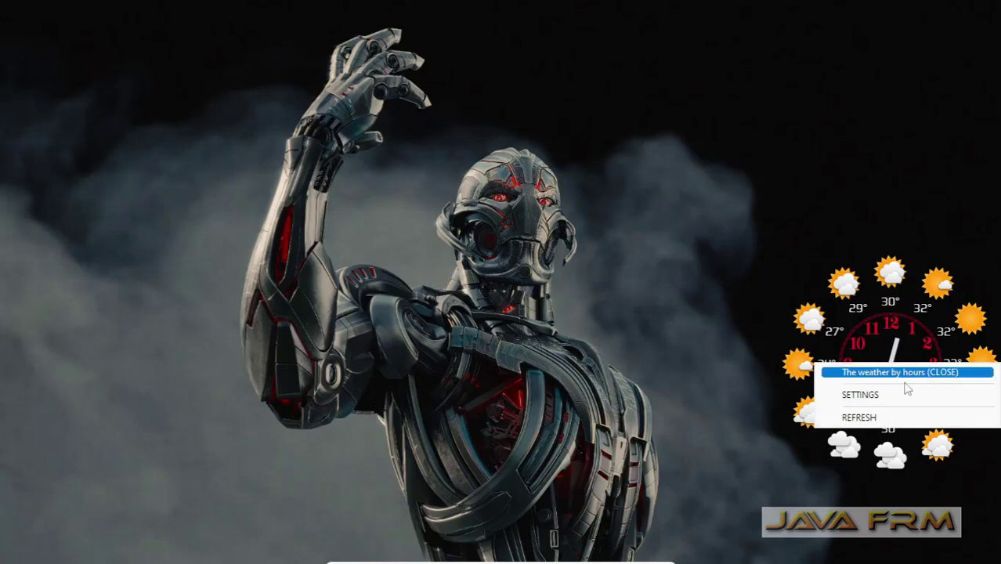
click(901, 393)
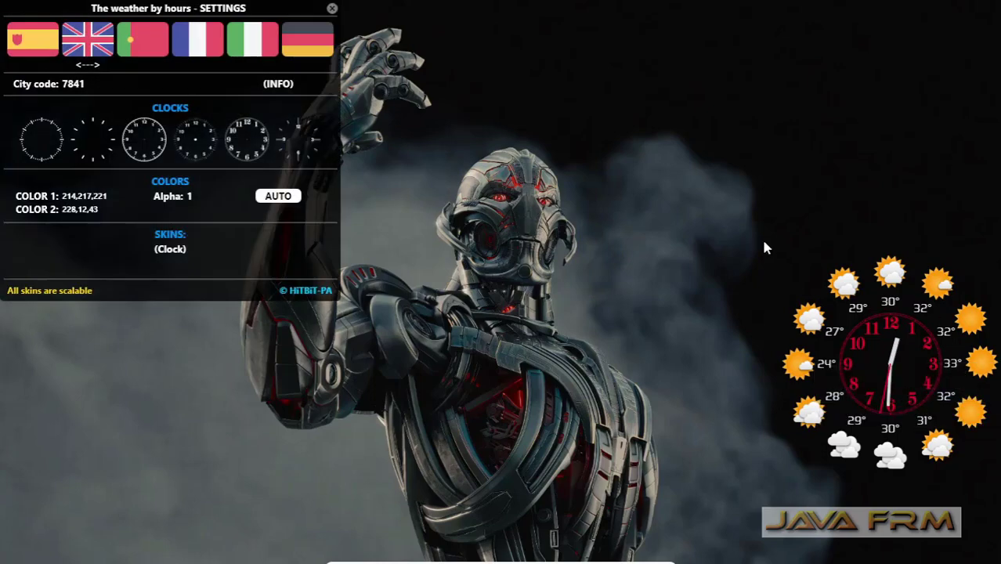
click(137, 149)
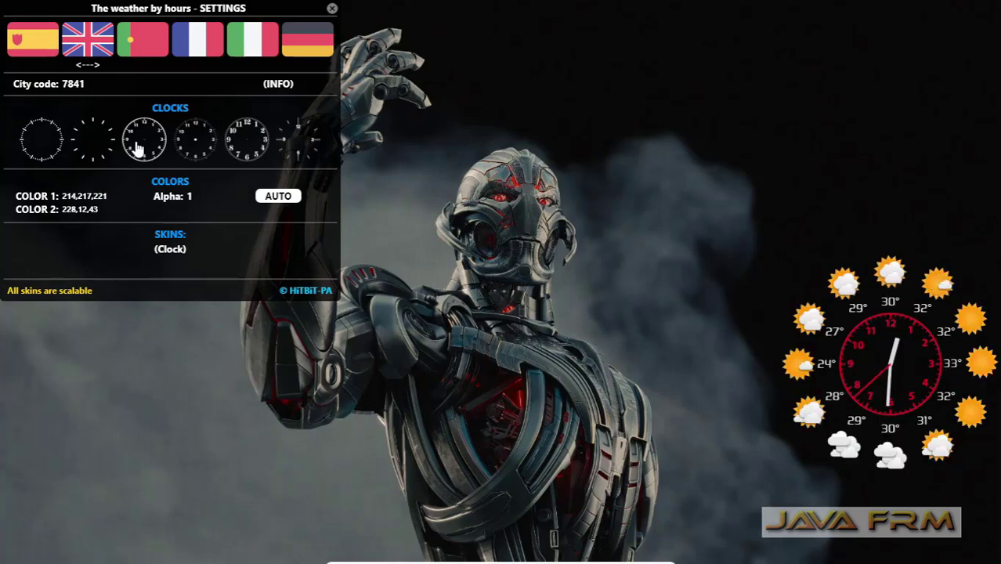
click(195, 149)
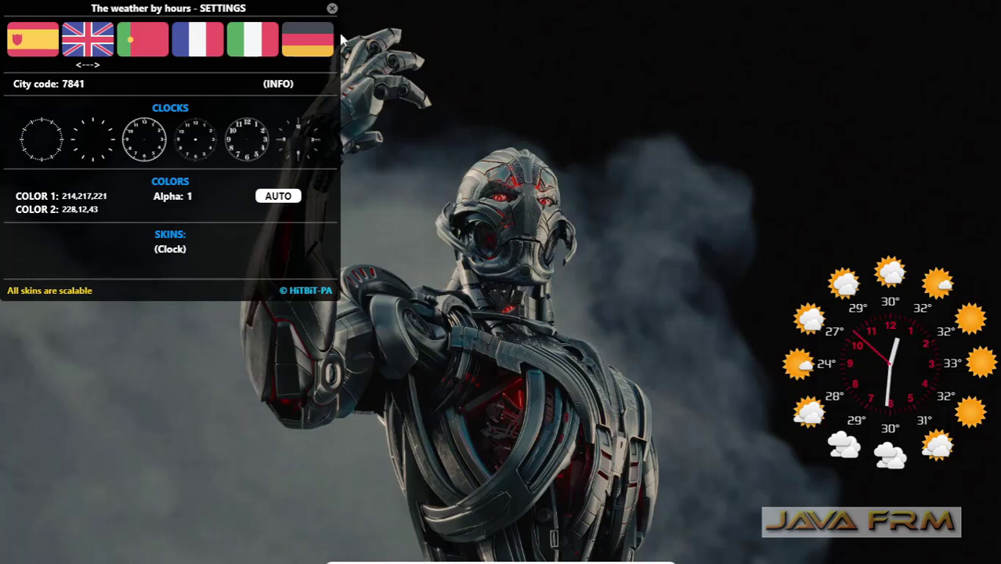
click(332, 8)
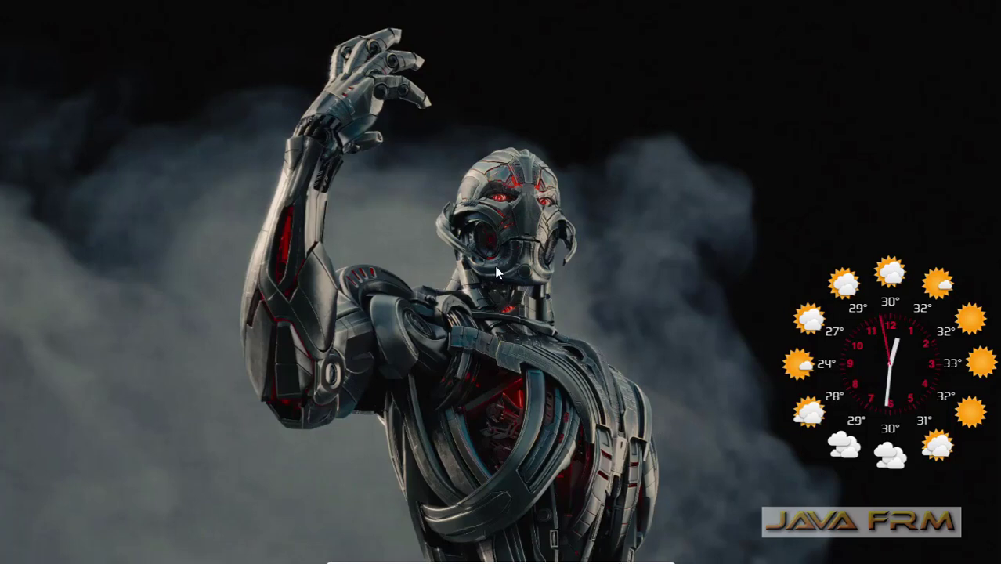
Load the cpu.ini skin from the cpu system meter folder of the Honeycomb suite in Rainmeter
mouse_move(122, 561)
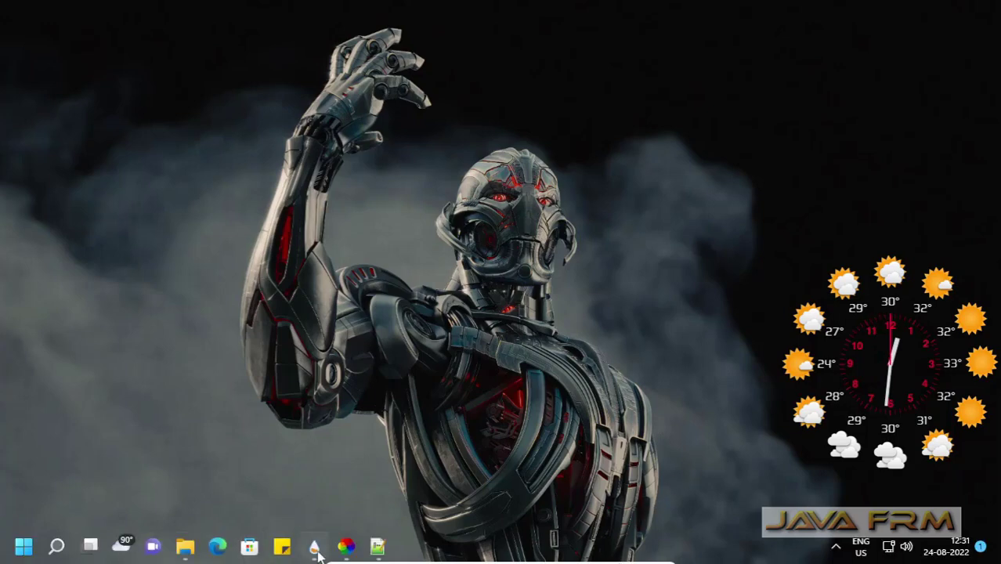
click(314, 547)
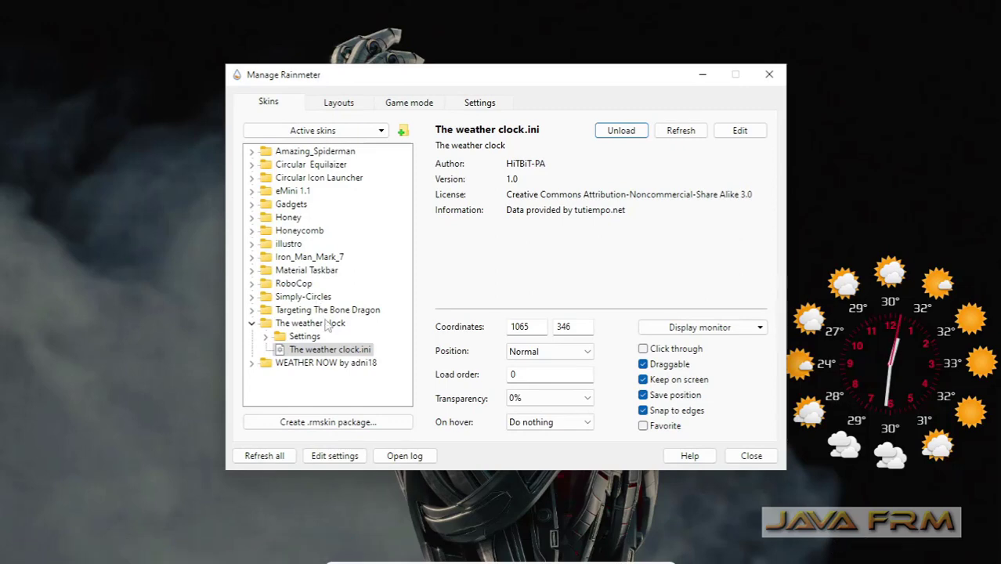
click(251, 231)
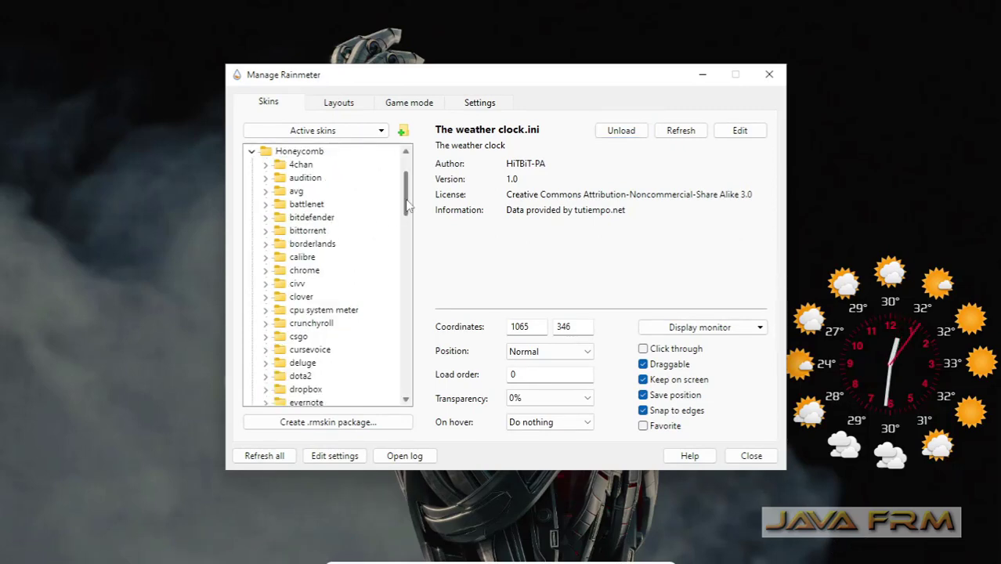
drag(408, 202, 407, 215)
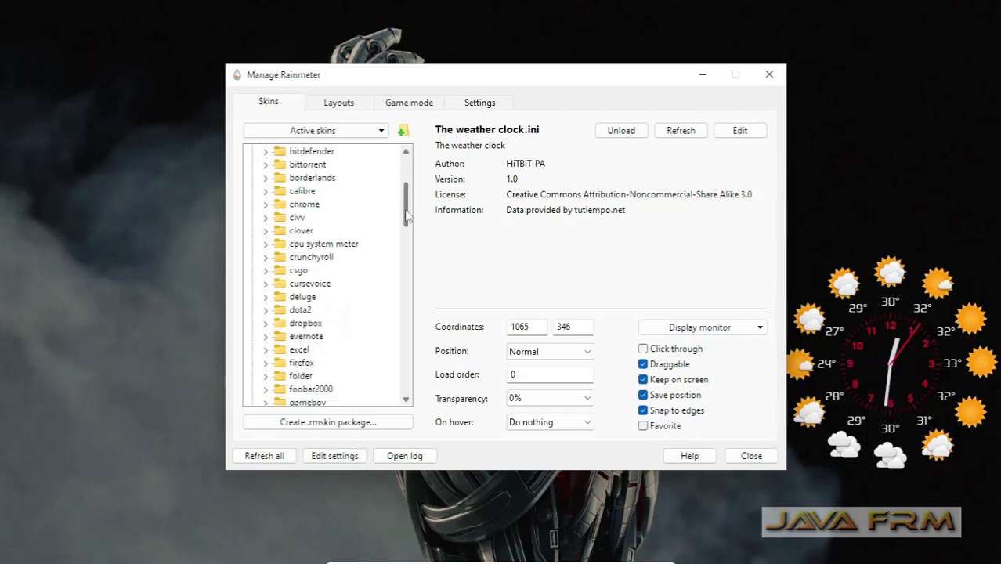
click(265, 245)
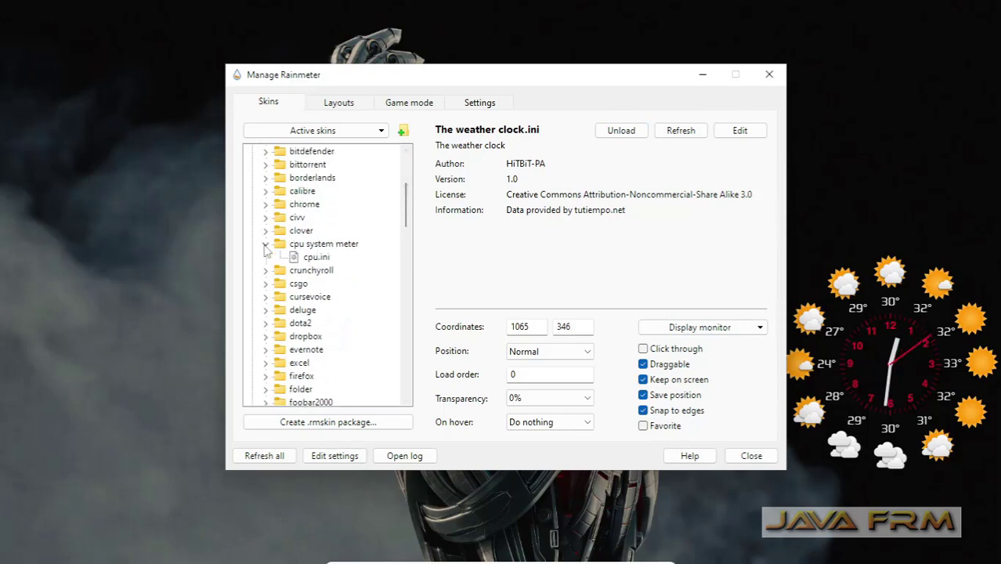
click(312, 257)
click(622, 132)
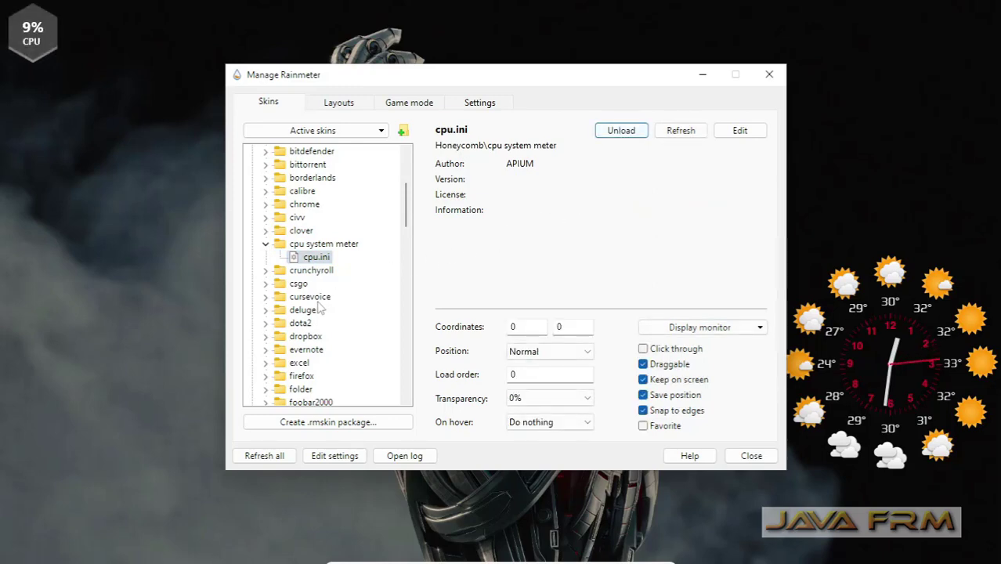
Load Honeycomb's ram.ini skin and place it diagonally below the CPU hexagon, at about 46, 90
scroll(319, 308, down, 2)
scroll(320, 309, down, 7)
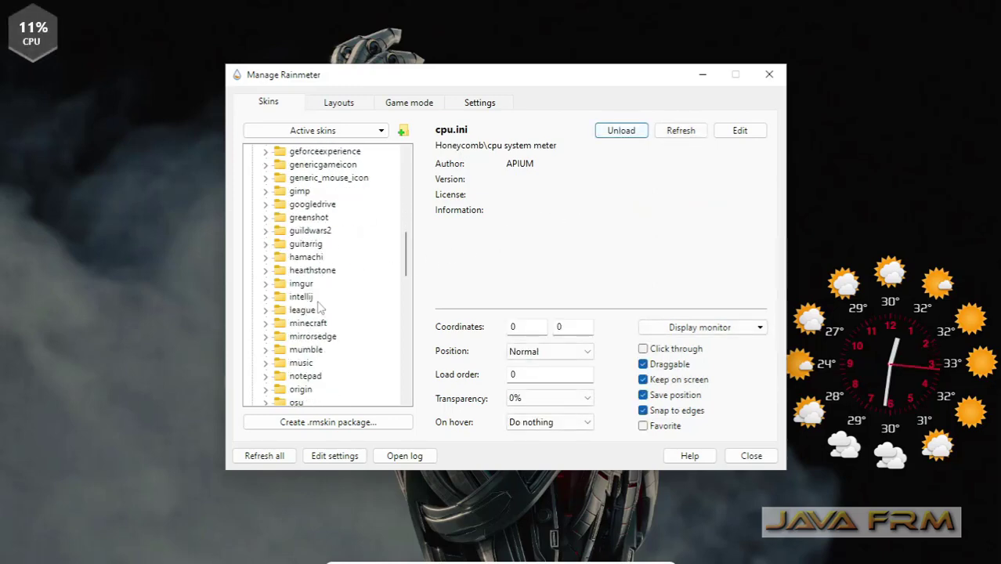
scroll(319, 308, down, 4)
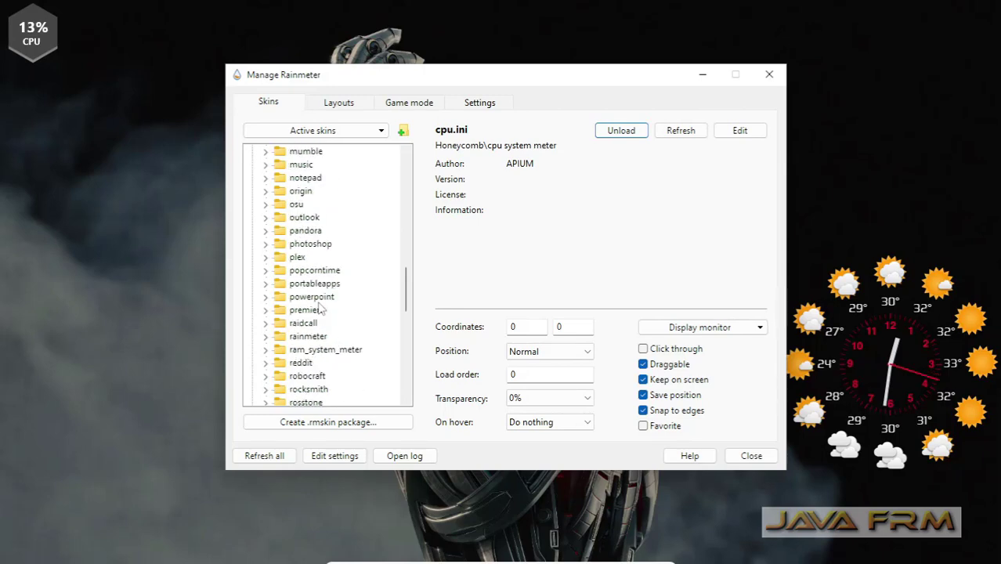
scroll(320, 309, down, 1)
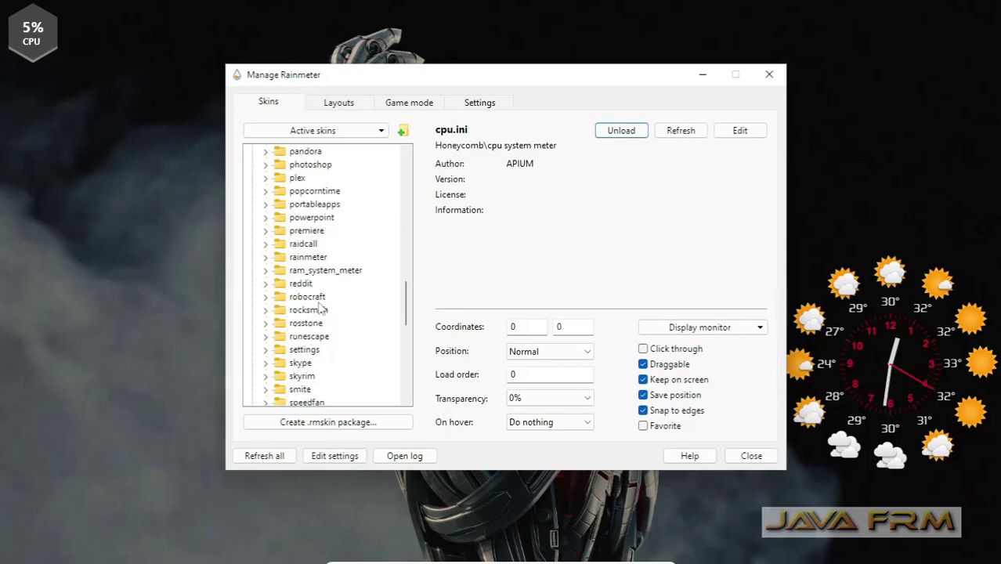
click(266, 270)
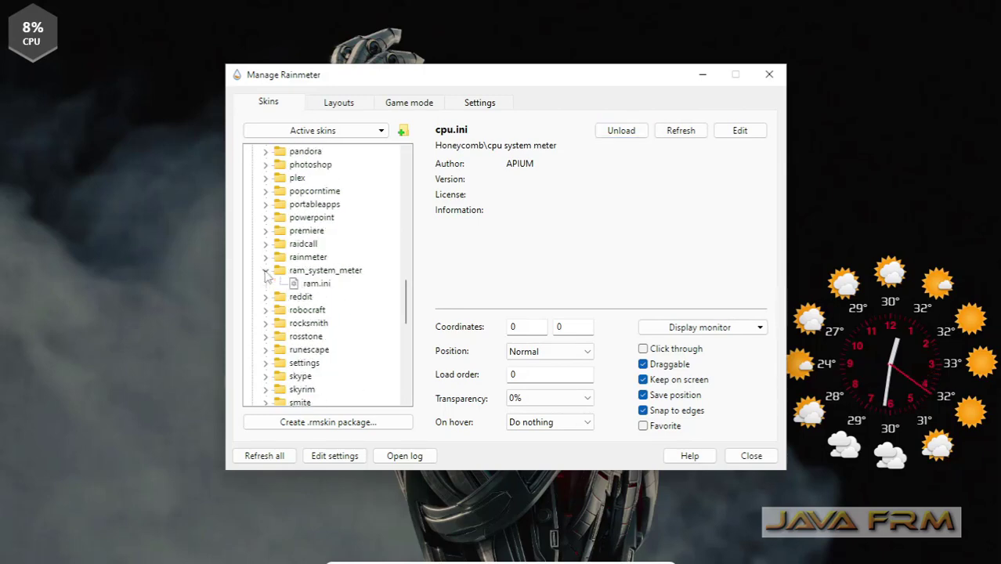
click(316, 284)
click(621, 132)
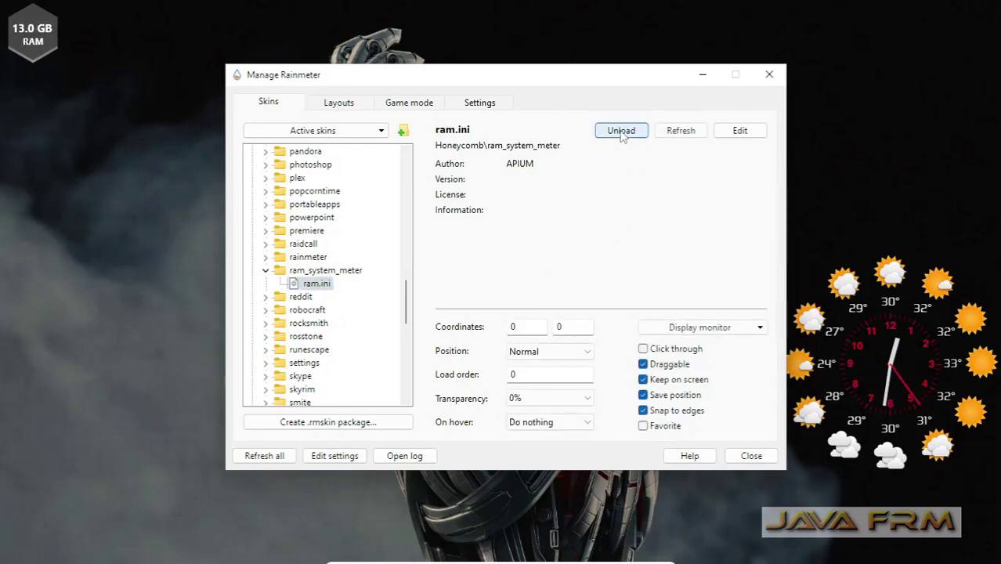
drag(44, 44, 77, 111)
Load Honeycomb's notepad.ini skin and place its hexagon to the right of the CPU meter, at about 123, 10
scroll(335, 334, down, 2)
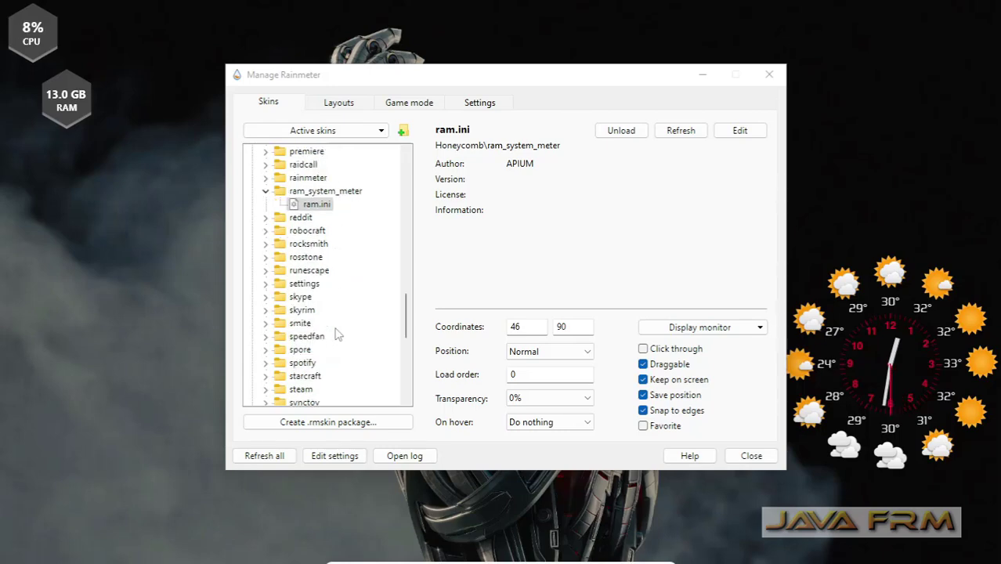
scroll(337, 335, down, 2)
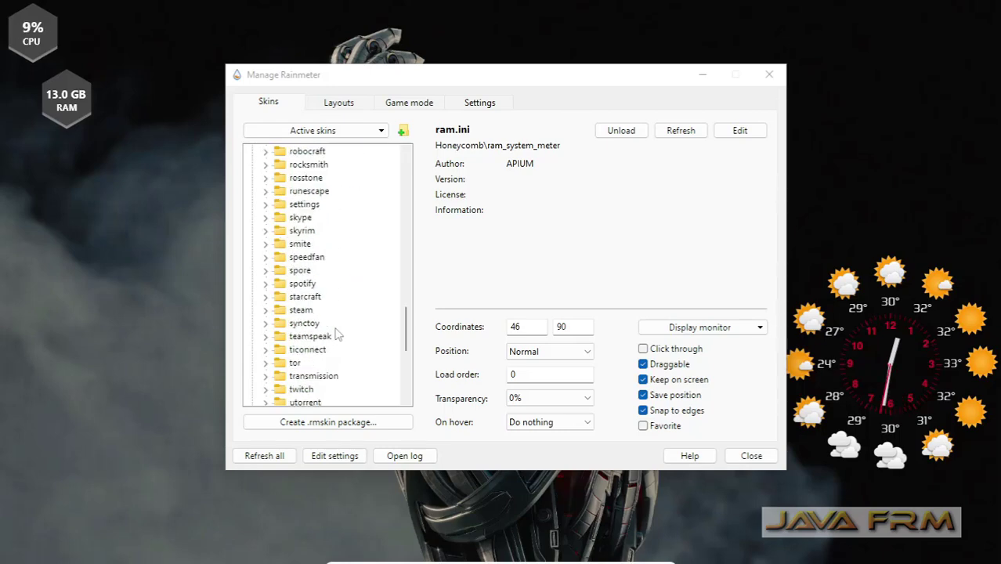
scroll(337, 334, up, 4)
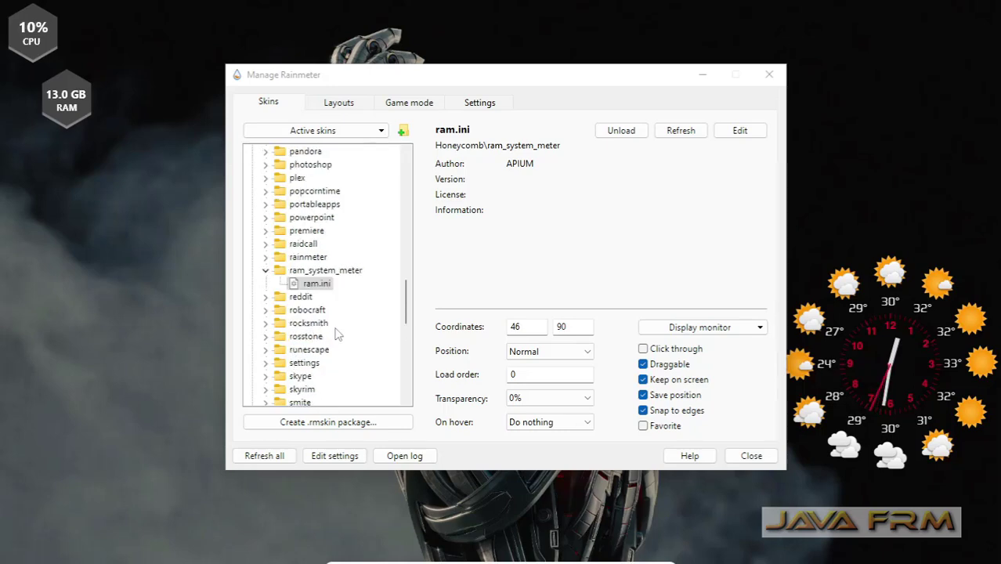
scroll(337, 335, up, 2)
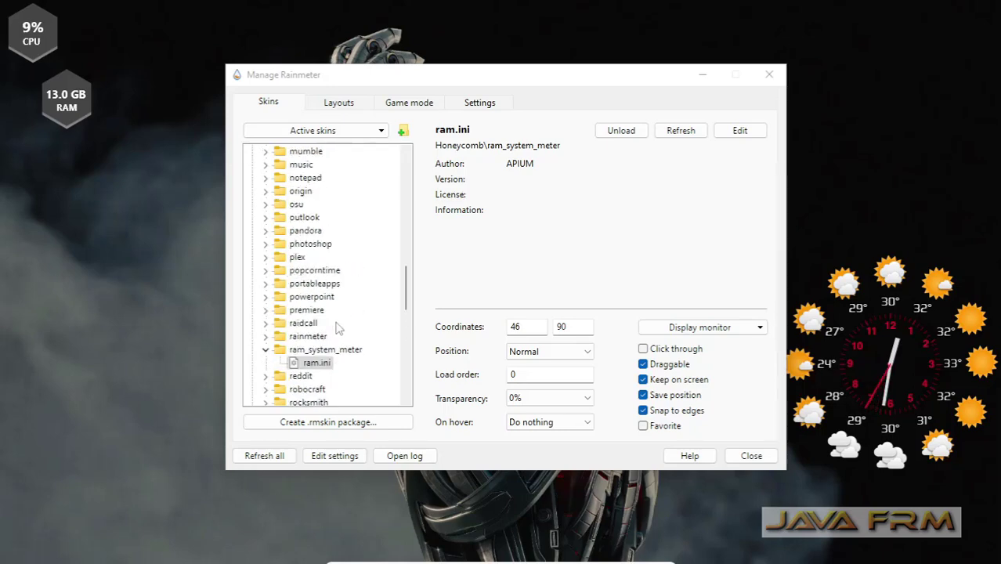
click(266, 178)
click(335, 192)
click(622, 130)
drag(49, 39, 138, 47)
Look through the Honeycomb skin folders for further skins to add
scroll(338, 356, up, 2)
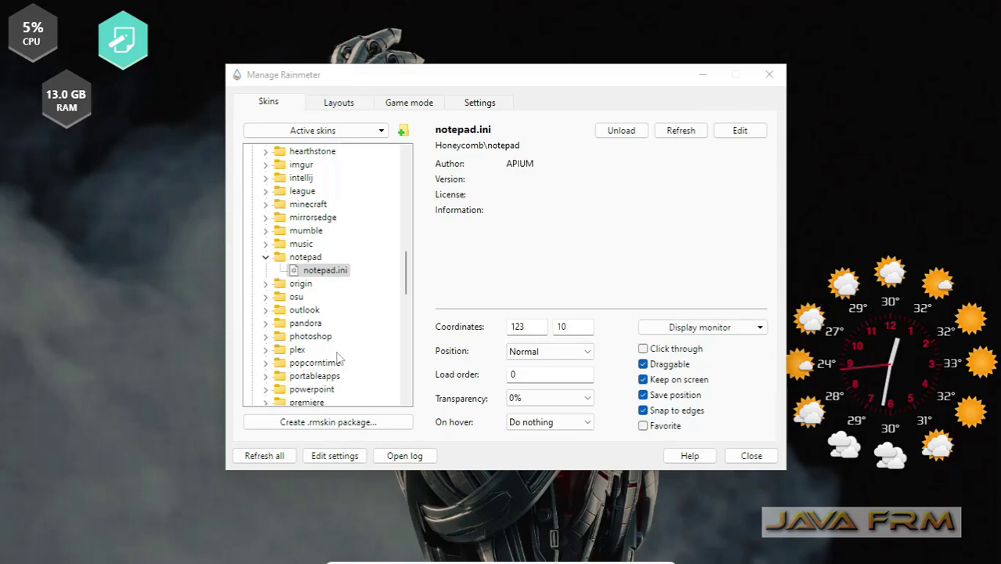
scroll(338, 357, up, 2)
scroll(339, 357, up, 7)
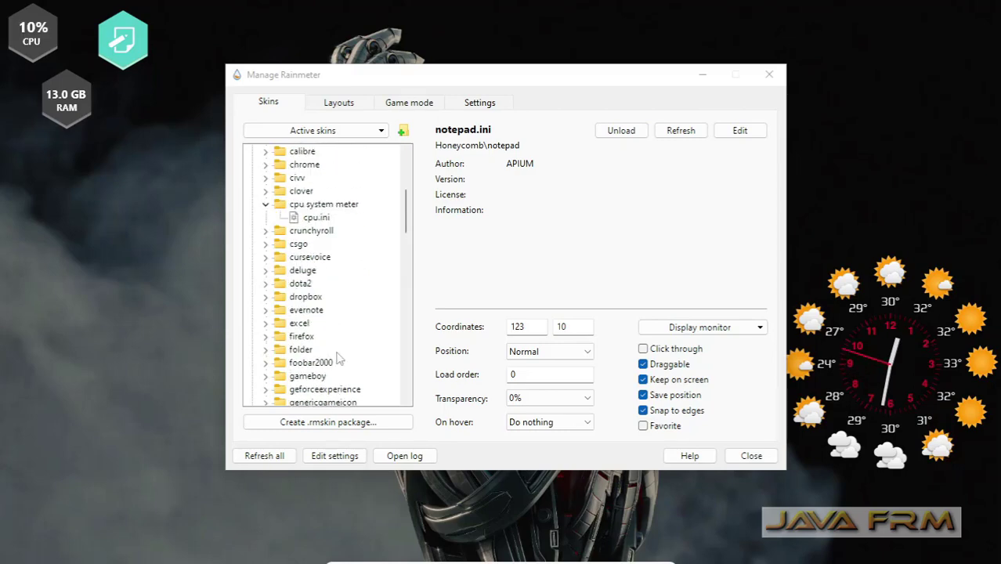
scroll(339, 359, up, 1)
scroll(338, 357, down, 15)
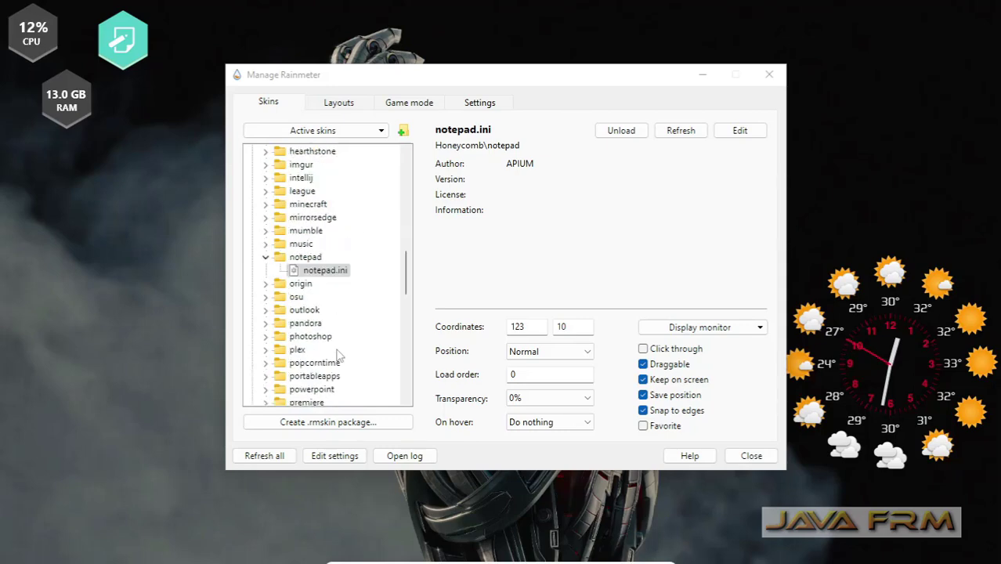
scroll(339, 356, down, 9)
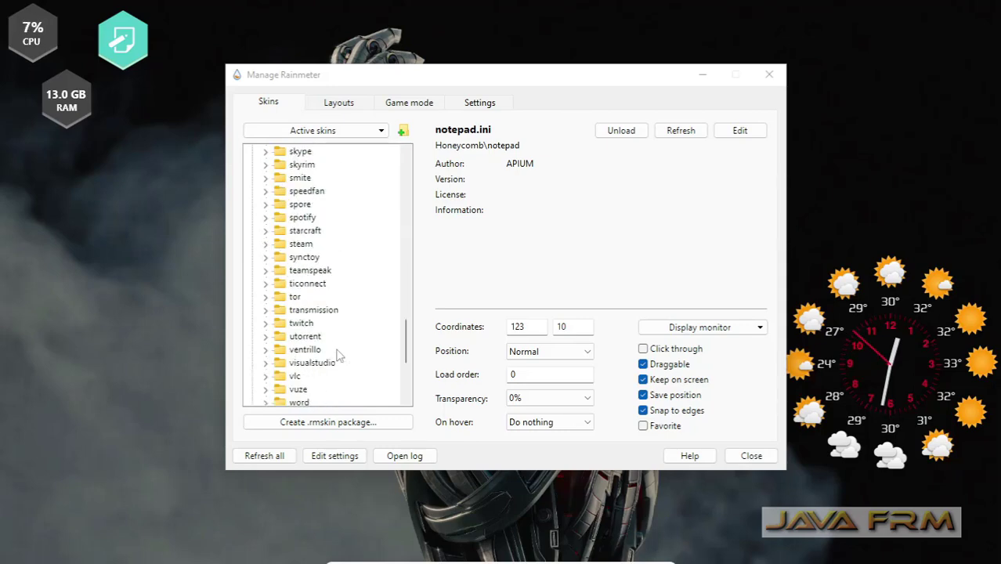
scroll(338, 357, up, 20)
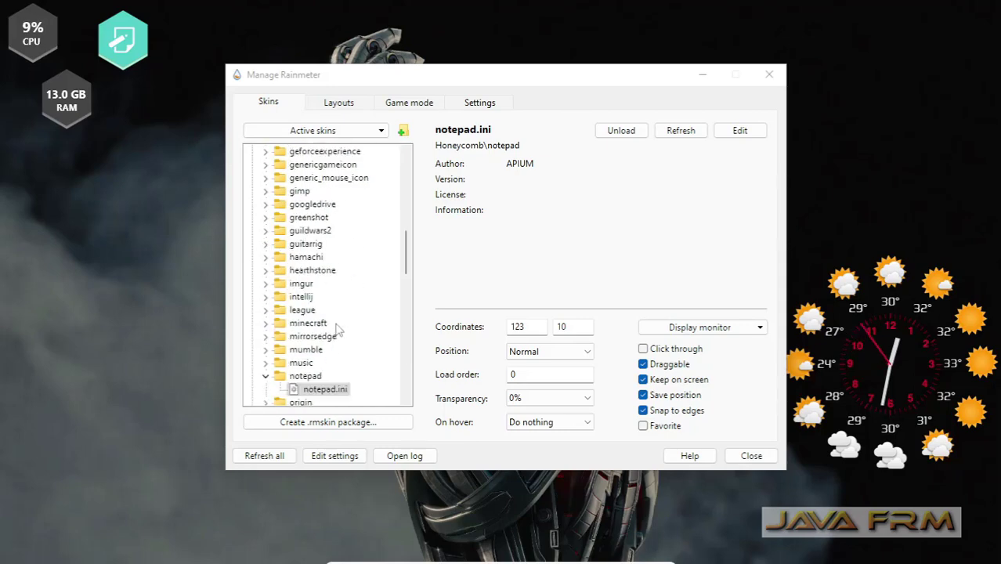
scroll(338, 329, down, 3)
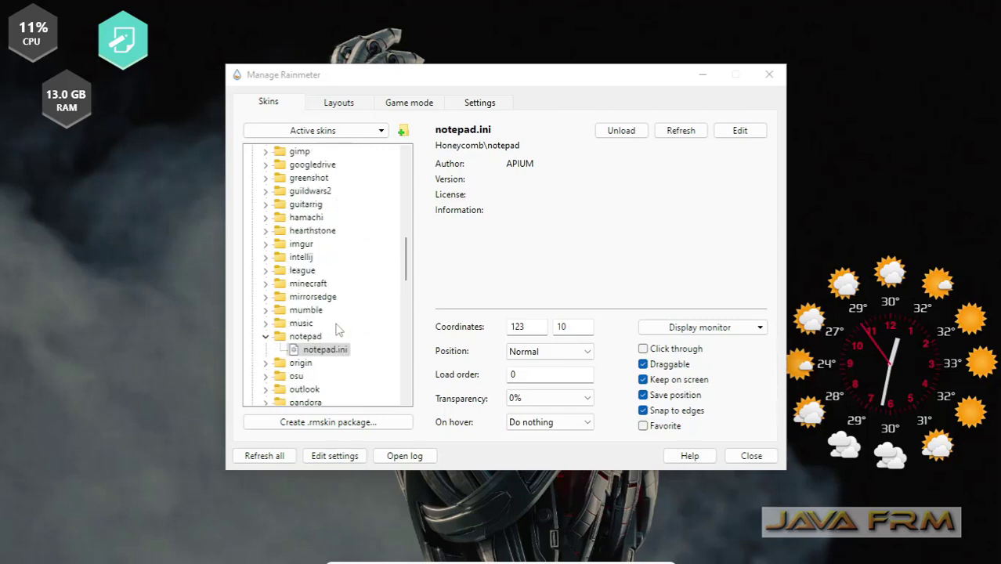
Collapse the Honeycomb suite and load the time.ini skin from the Honey suite's time folder
click(265, 337)
scroll(337, 325, up, 11)
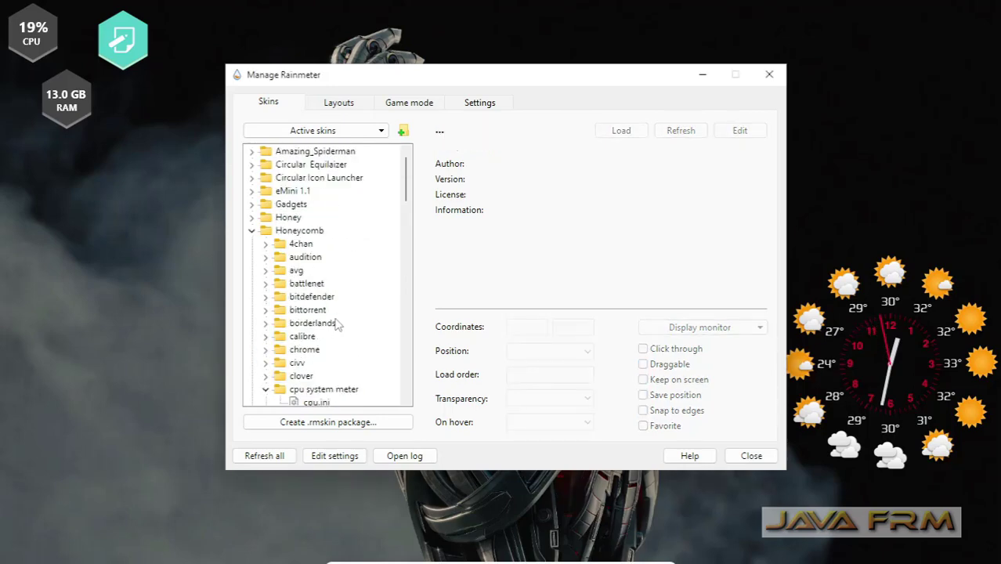
click(264, 233)
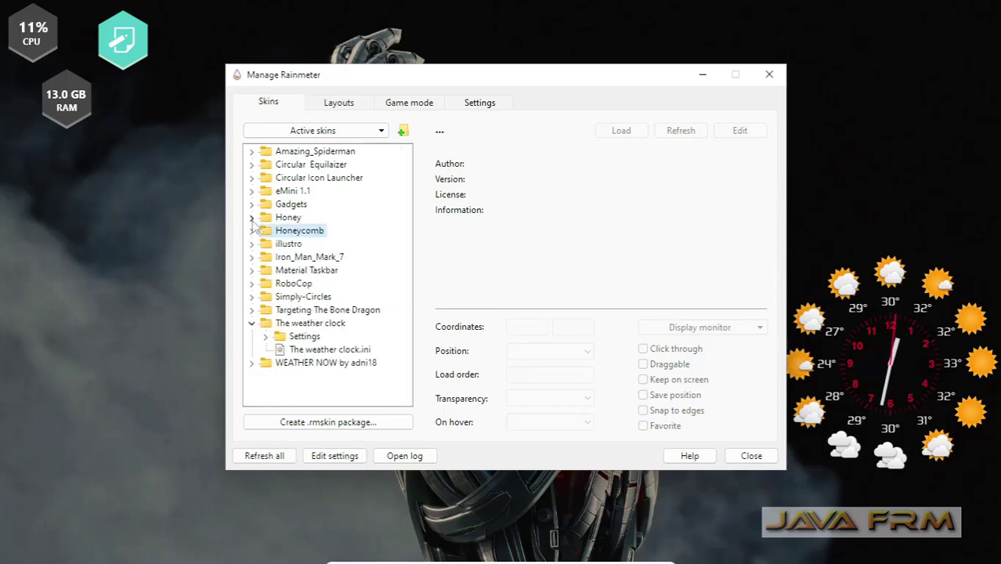
click(252, 218)
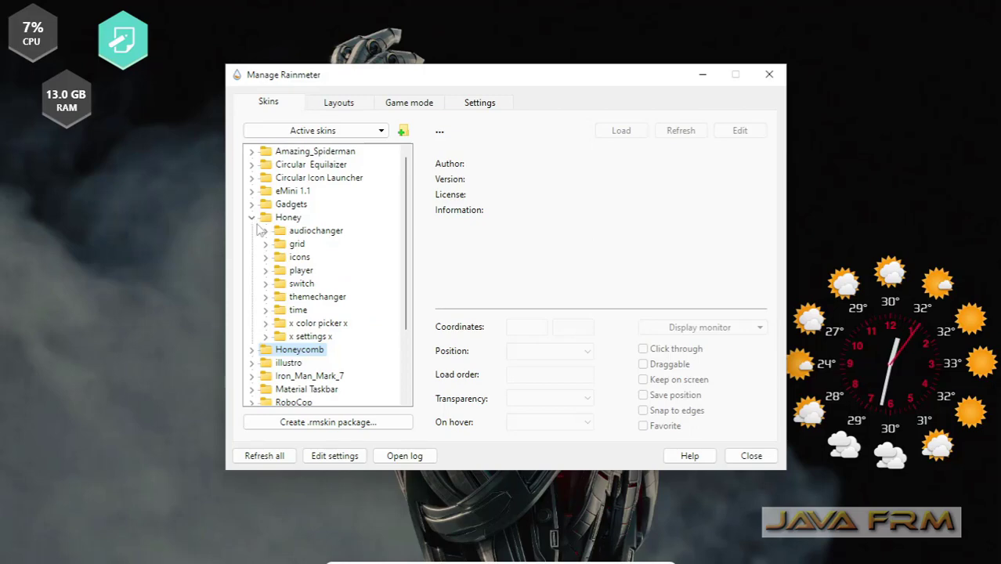
click(266, 310)
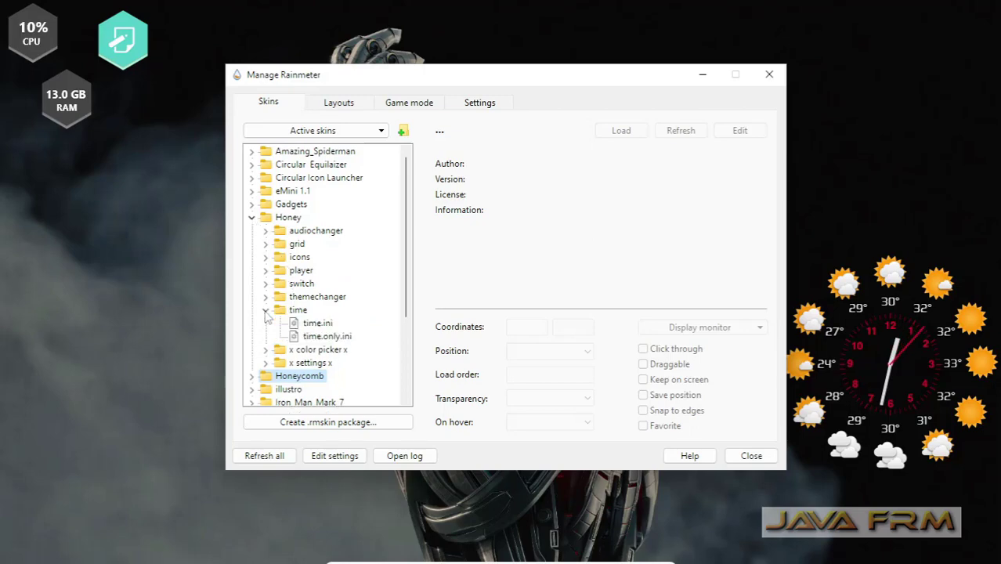
click(317, 323)
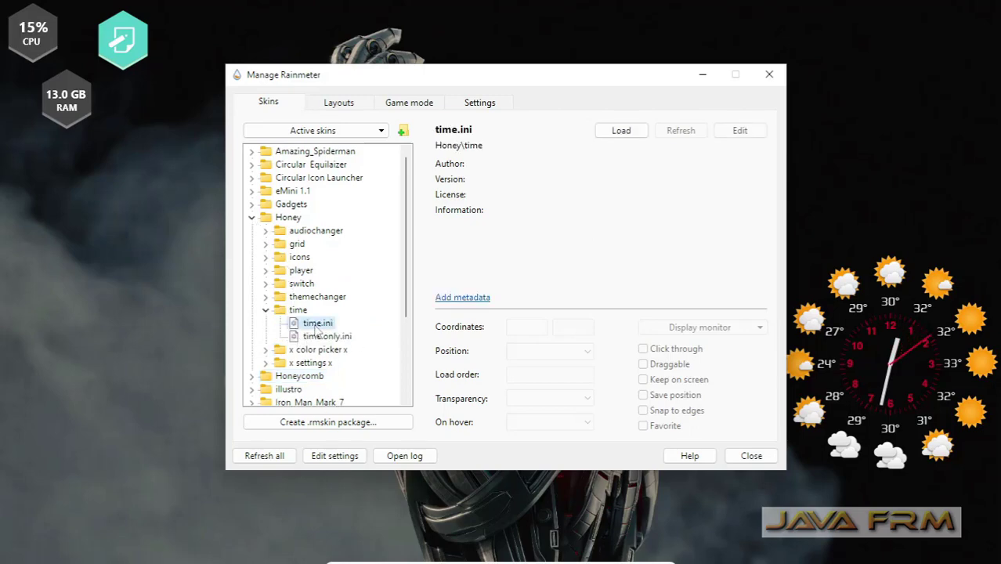
click(624, 132)
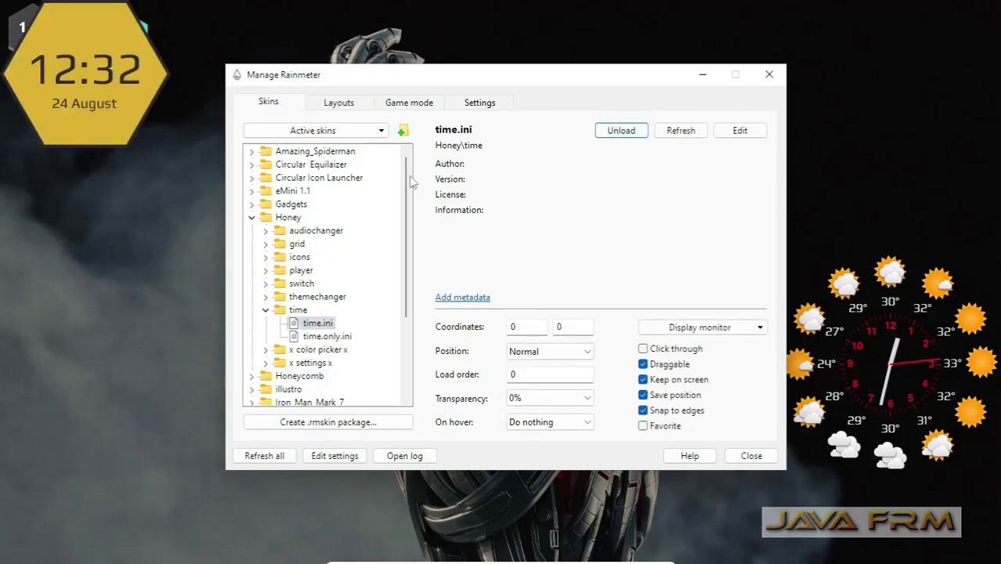
Minimize the skin manager and move the yellow time hexagon directly above the weather clock on the desktop
click(702, 76)
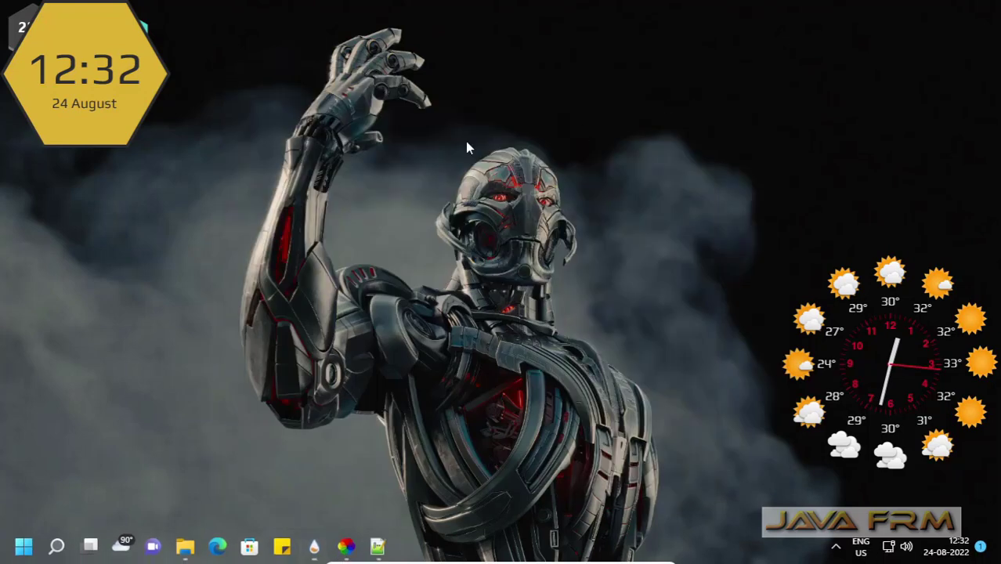
mouse_move(101, 92)
drag(101, 92, 891, 129)
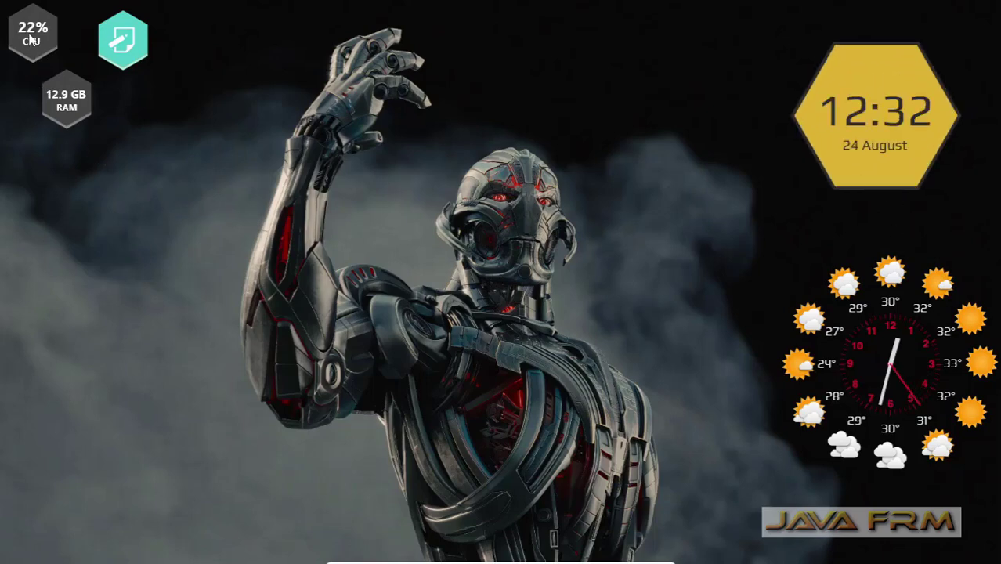
Move the teal notepad hexagon across the desktop to the upper-left corner of the yellow time hexagon
drag(121, 42, 774, 43)
mouse_move(877, 122)
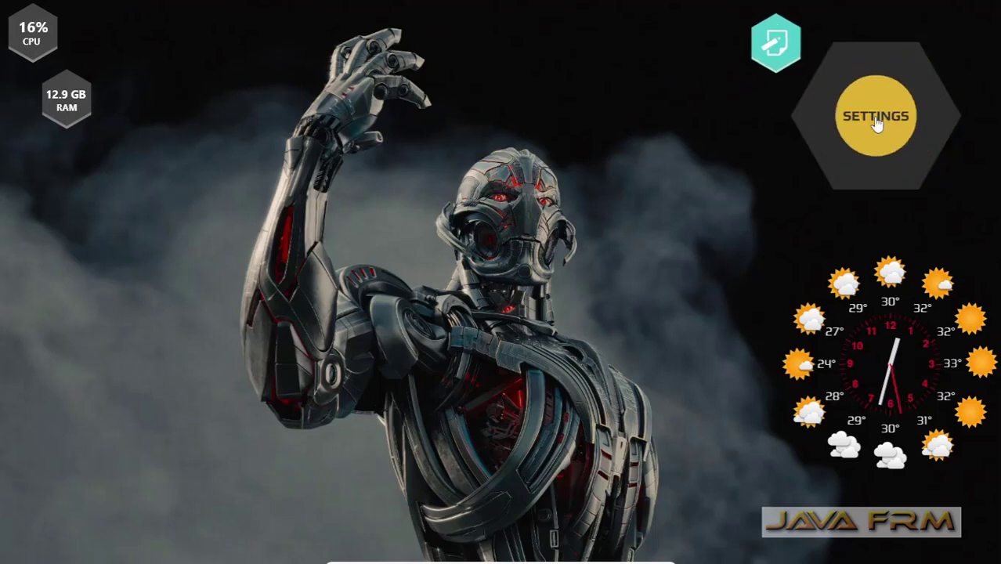
drag(787, 44, 797, 50)
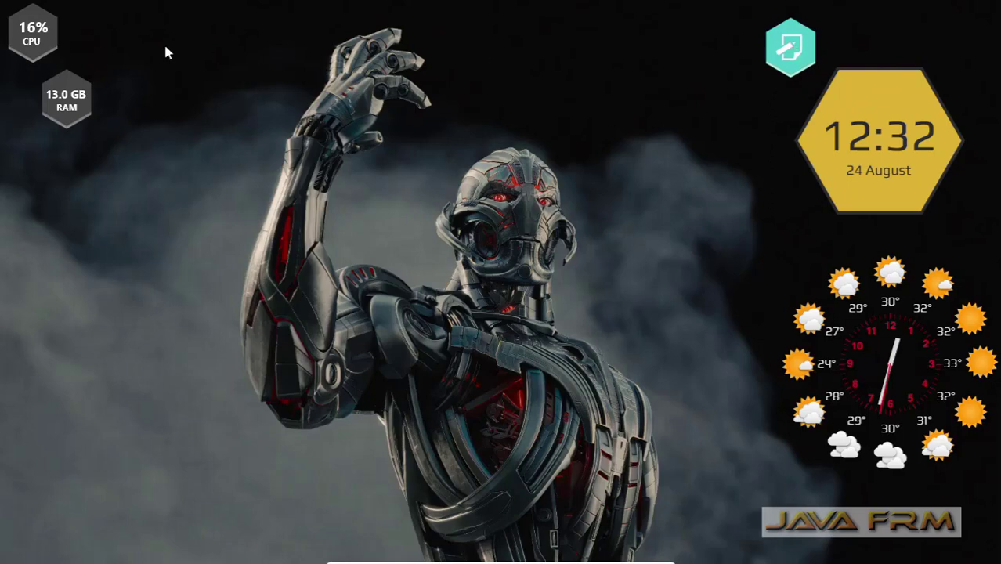
Place the CPU and RAM hexagons diagonally along the left side of the yellow time hexagon, with CPU above RAM
drag(39, 36, 756, 119)
drag(65, 102, 782, 195)
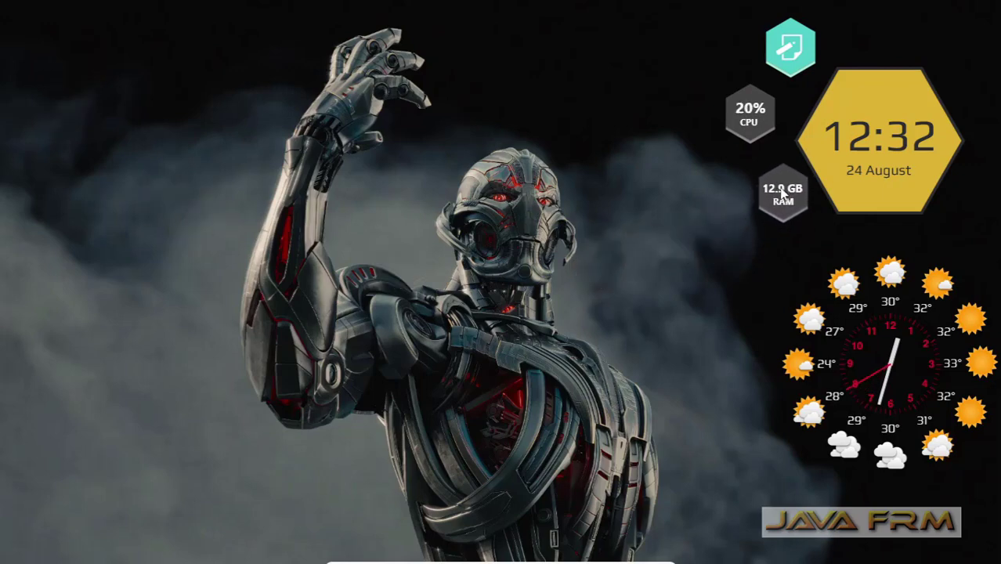
mouse_move(866, 153)
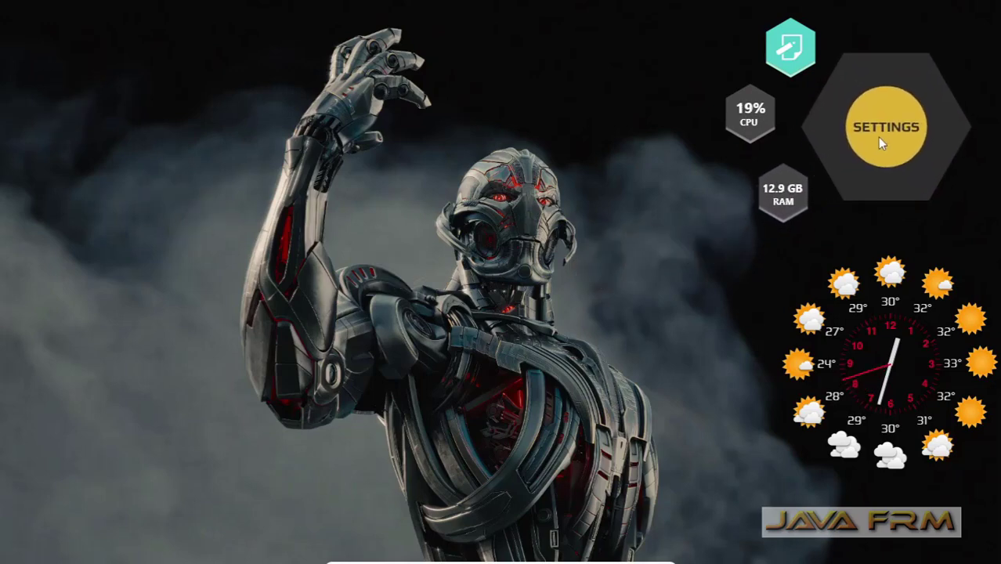
drag(788, 202, 788, 188)
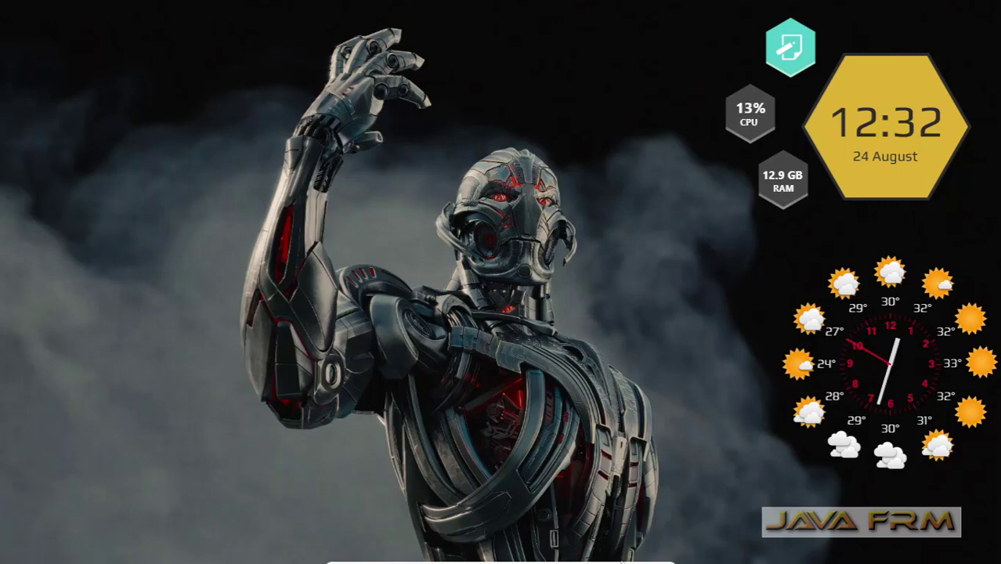
Reopen the skin manager, collapse the Honey suite and load eMini 1.1's eMini Light.ini skin after trying eMini Dark.ini
mouse_move(157, 562)
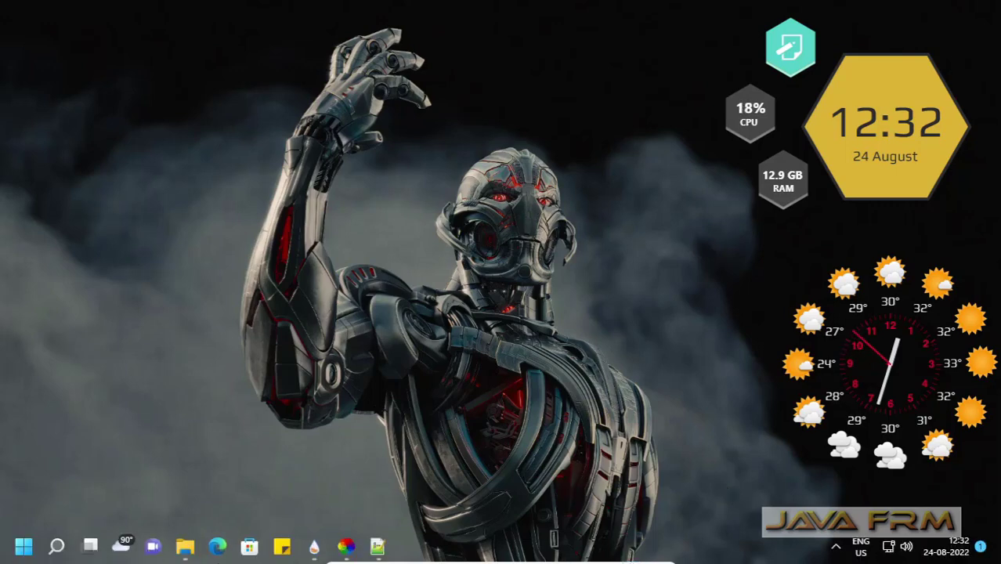
click(314, 547)
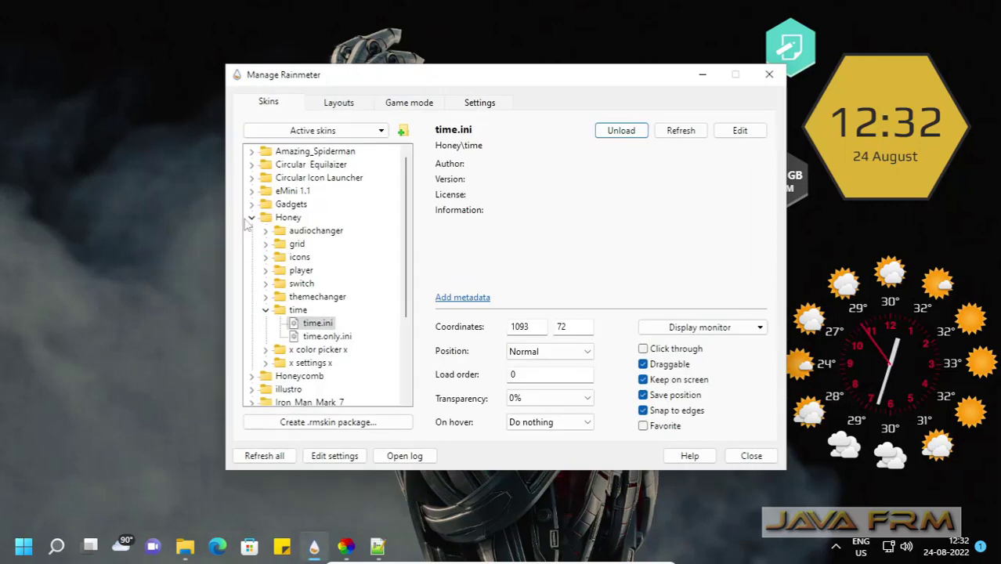
click(251, 217)
click(252, 191)
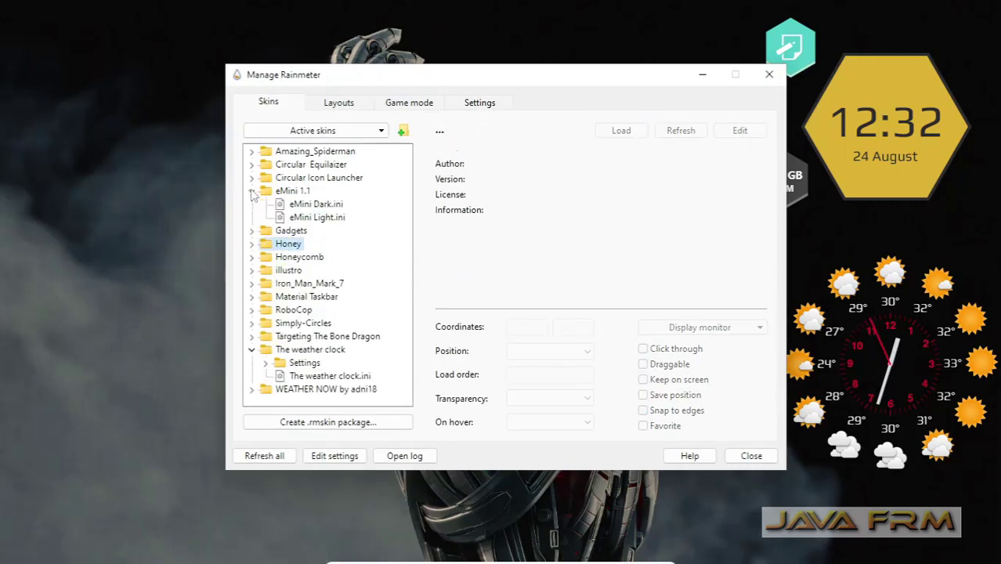
click(321, 204)
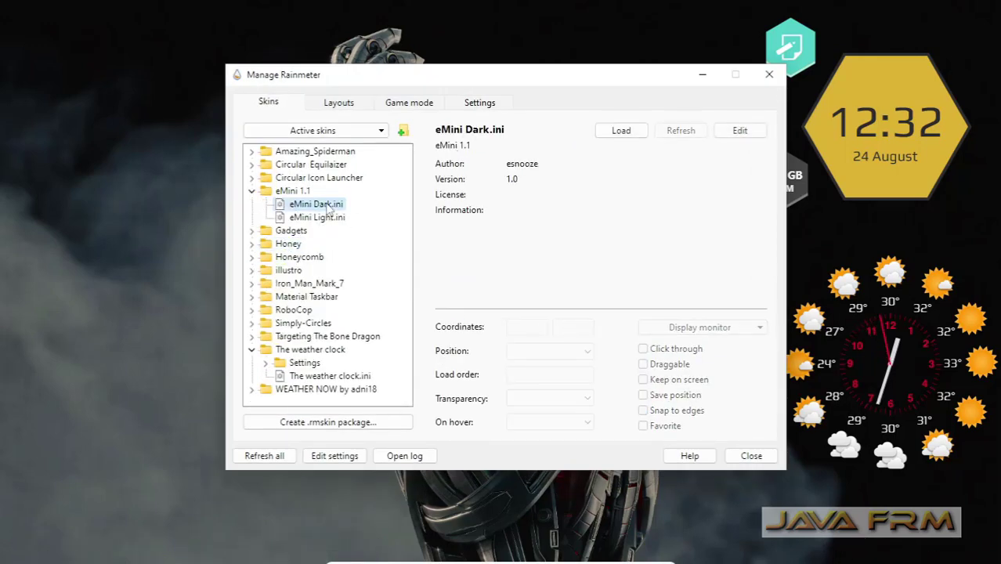
click(628, 133)
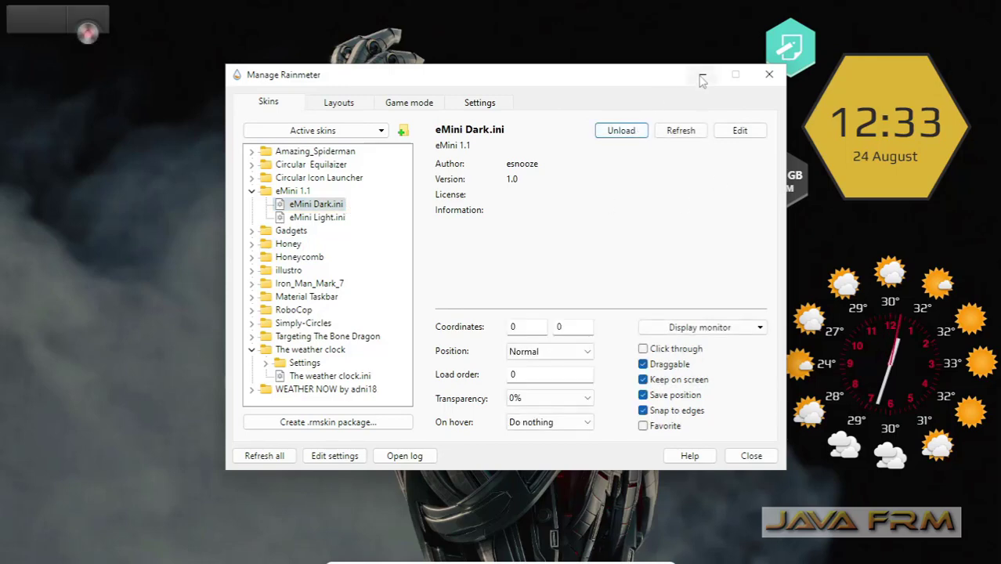
click(318, 217)
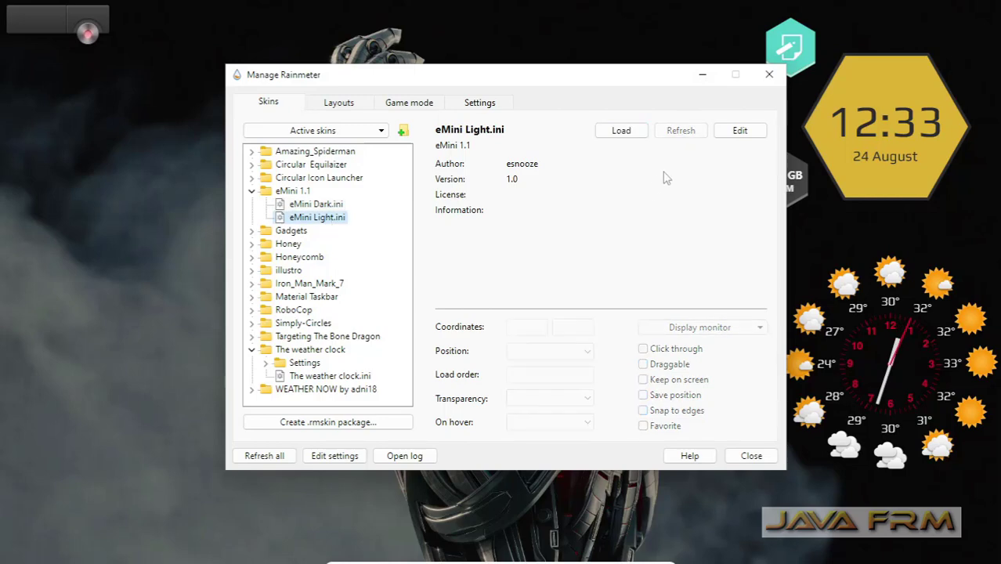
click(623, 133)
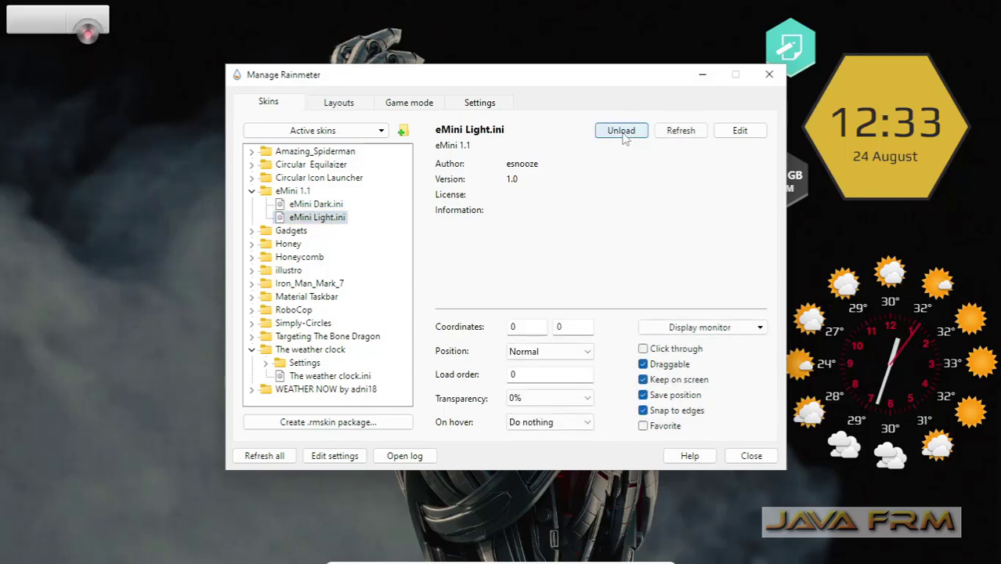
Minimize the skin manager and place the light eMini widget at the desktop's lower left edge, at about 0, 562
click(703, 76)
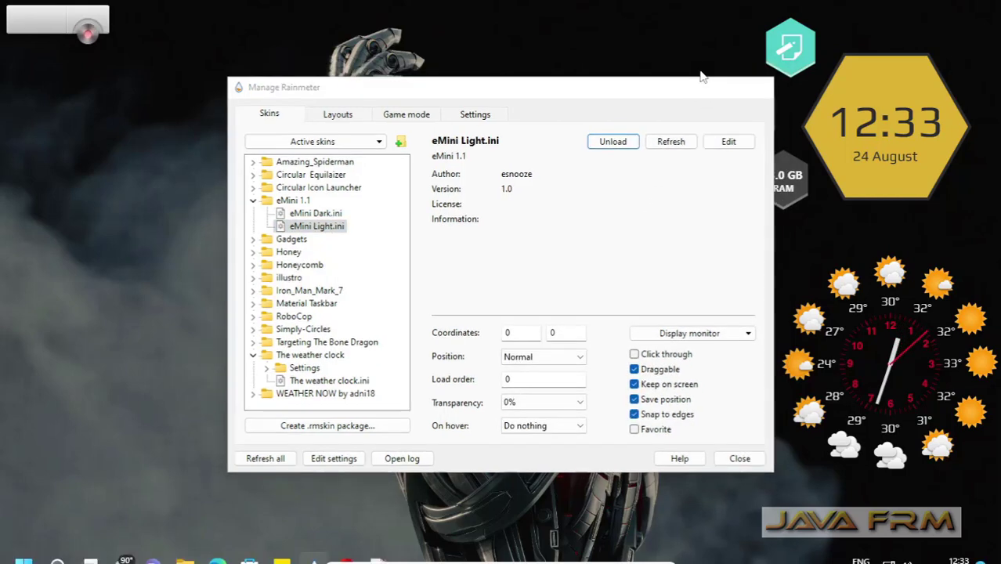
drag(21, 27, 608, 63)
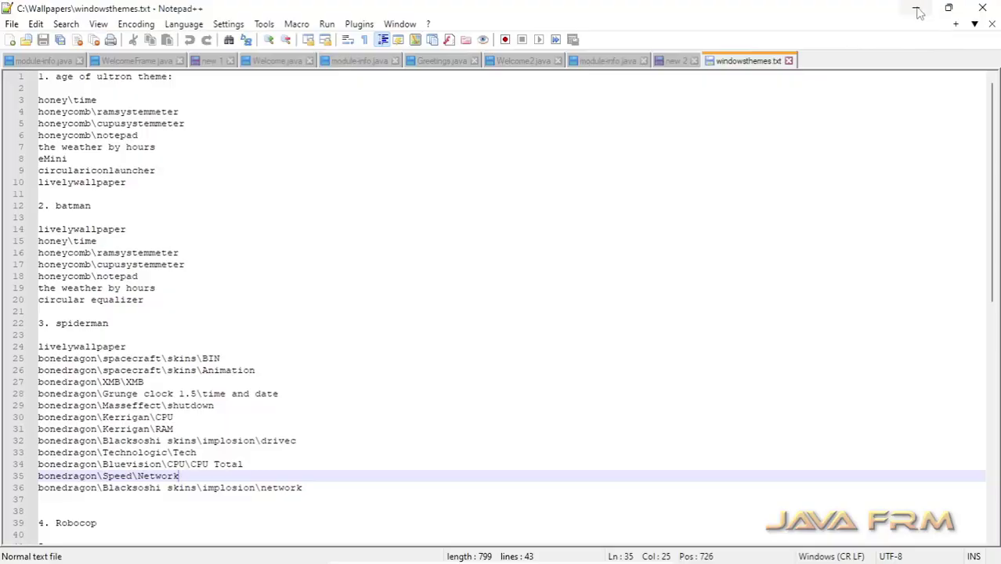
click(915, 10)
click(678, 230)
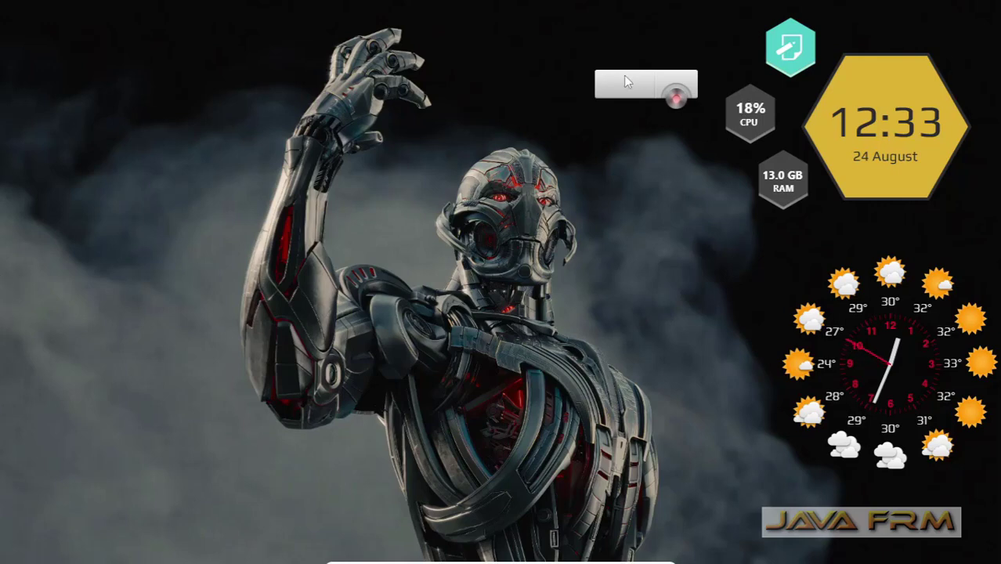
drag(636, 90, 739, 438)
drag(738, 511, 701, 268)
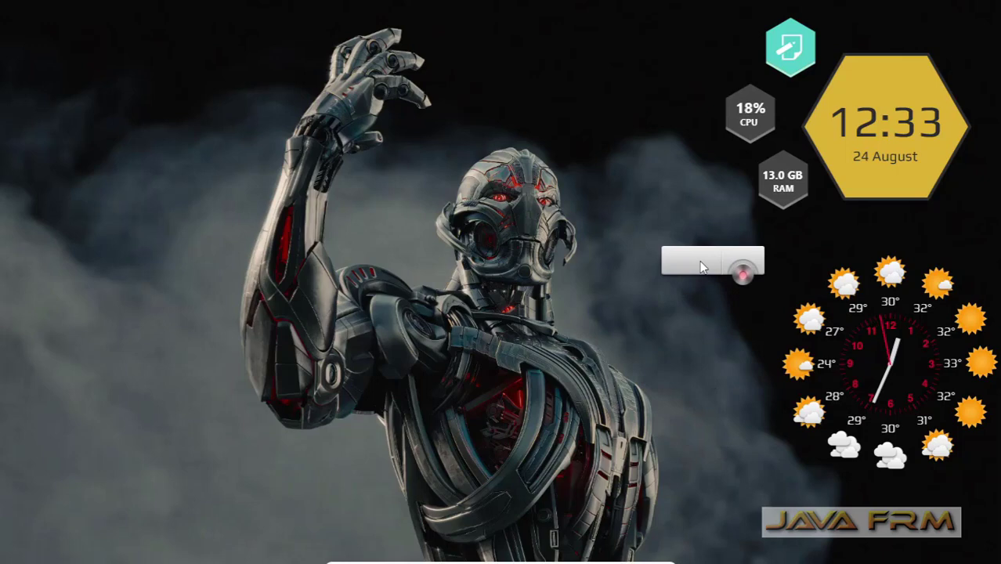
drag(701, 267, 23, 437)
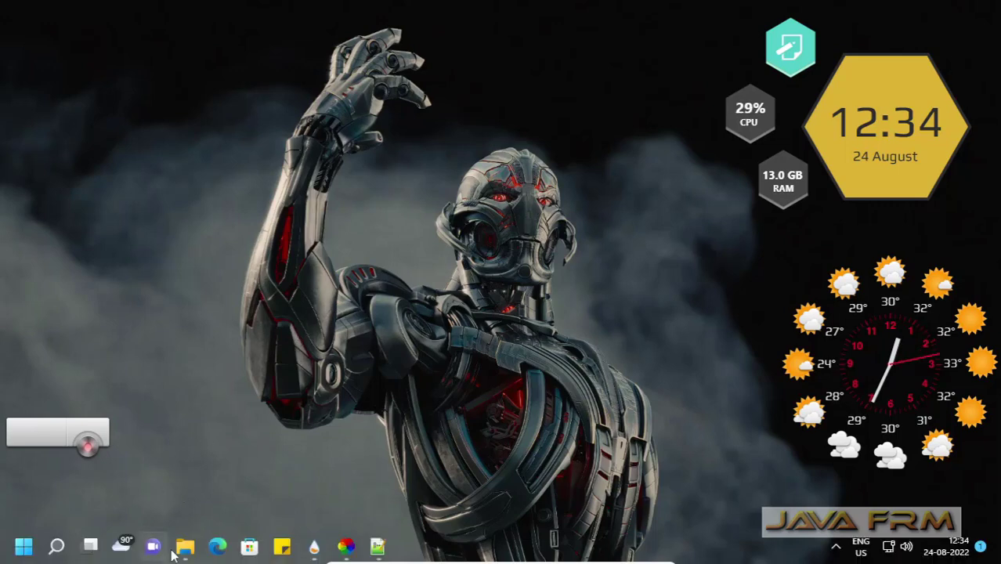
Load the CircleLauncher.ini skin from the Circular Icon Launcher suite, then minimize the skin manager
click(315, 548)
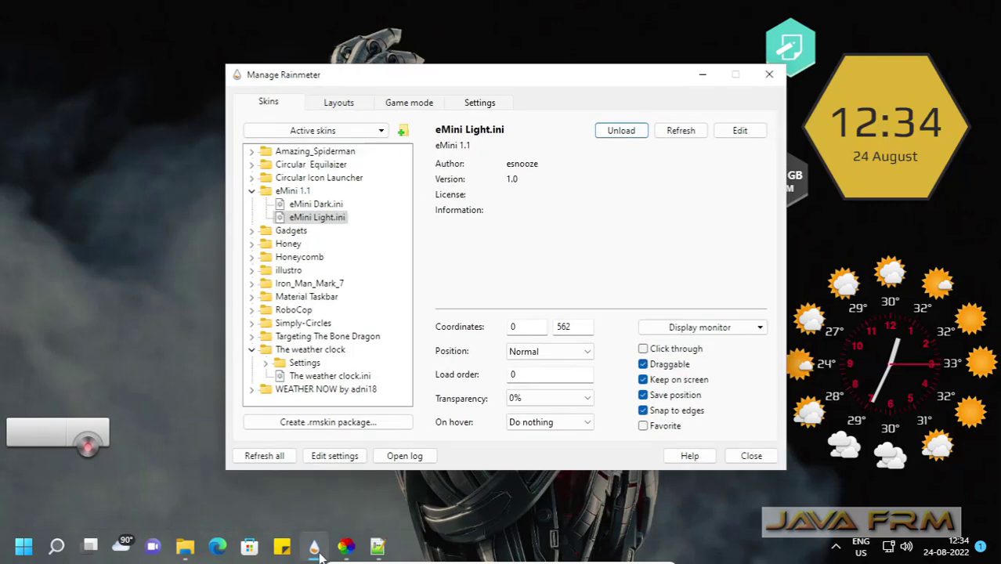
click(252, 192)
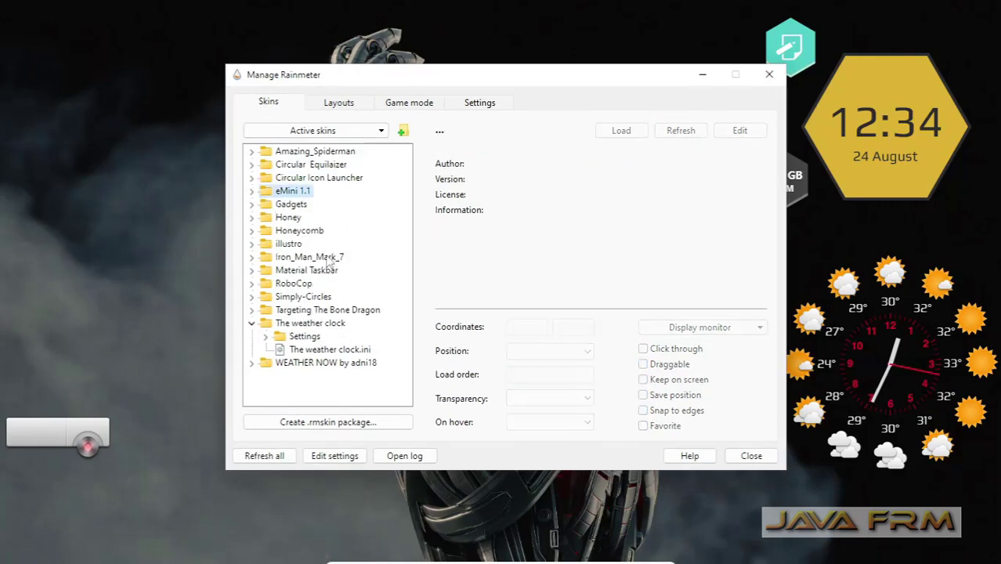
click(252, 179)
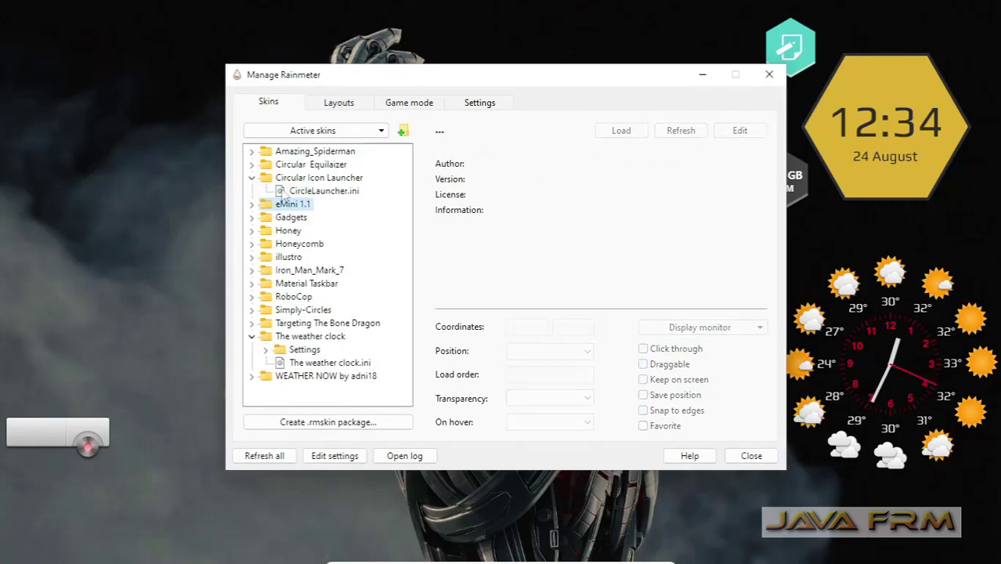
click(323, 193)
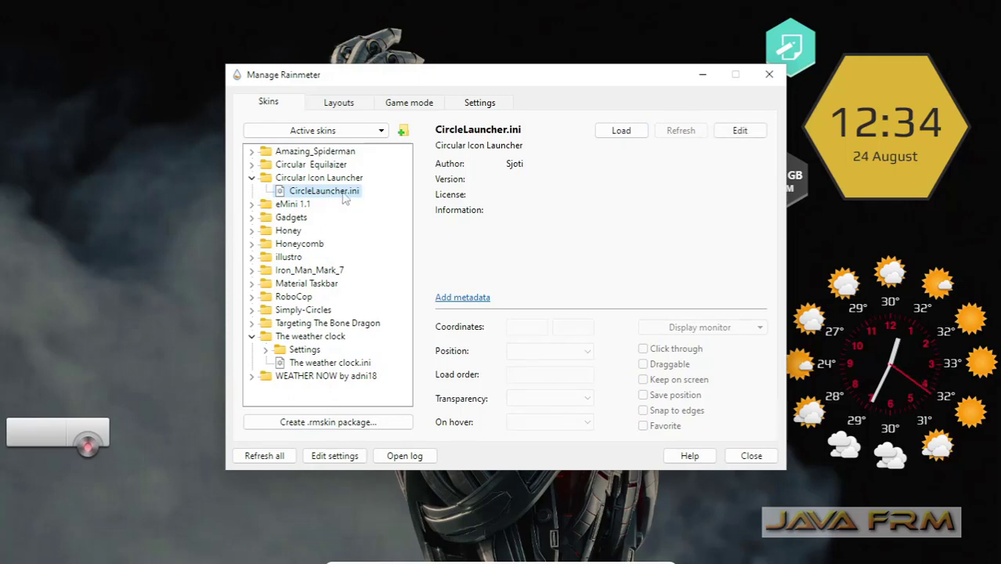
click(623, 134)
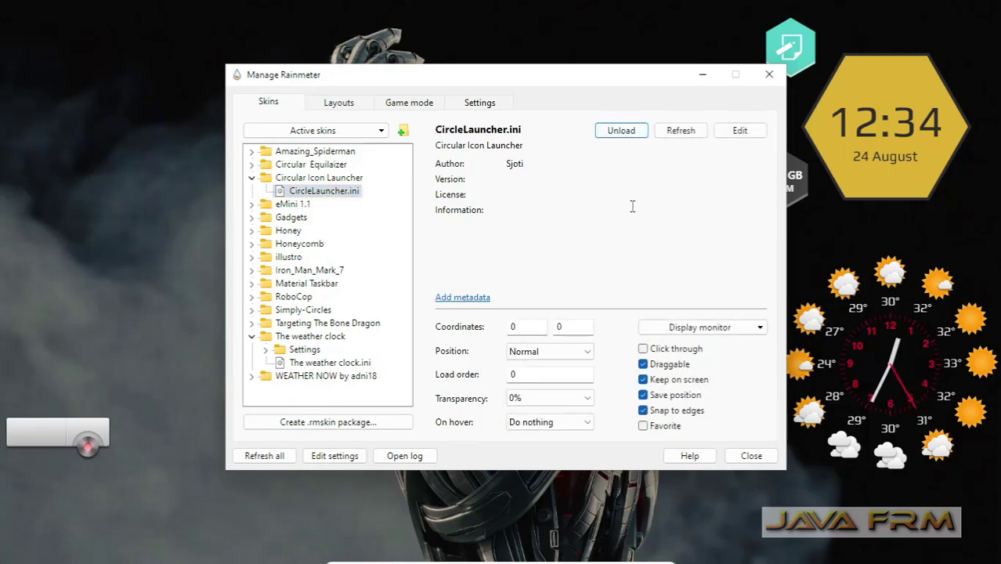
click(703, 79)
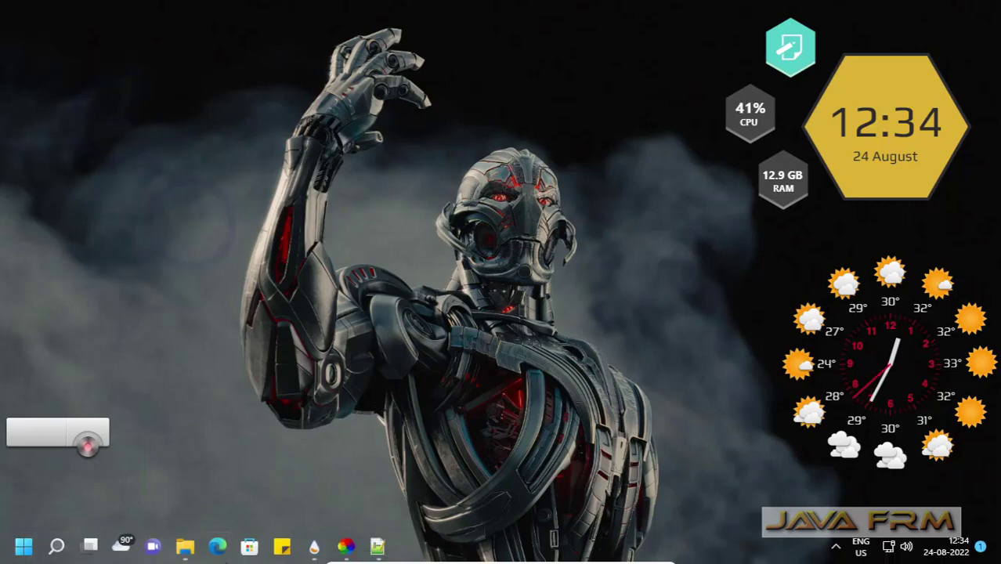
Reopen the skin manager, shift its window to uncover the desktop, and unload and reload the CircleLauncher.ini skin
click(315, 547)
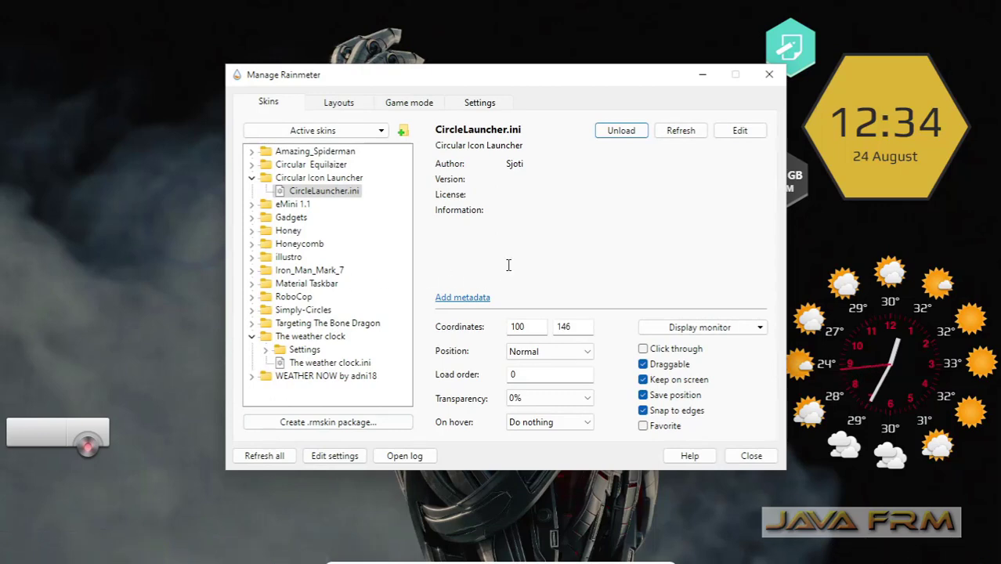
drag(609, 83, 388, 21)
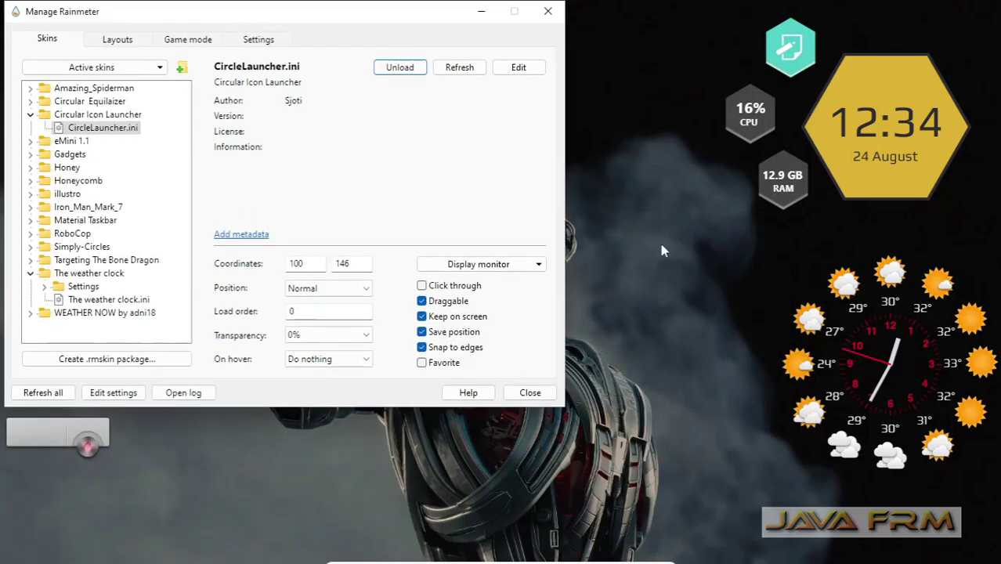
click(400, 67)
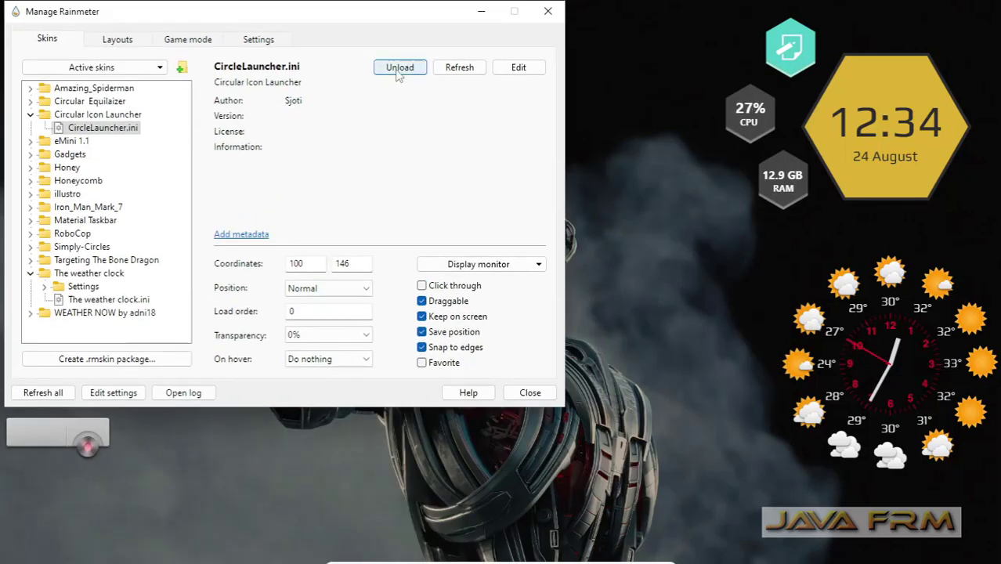
drag(363, 24, 607, 73)
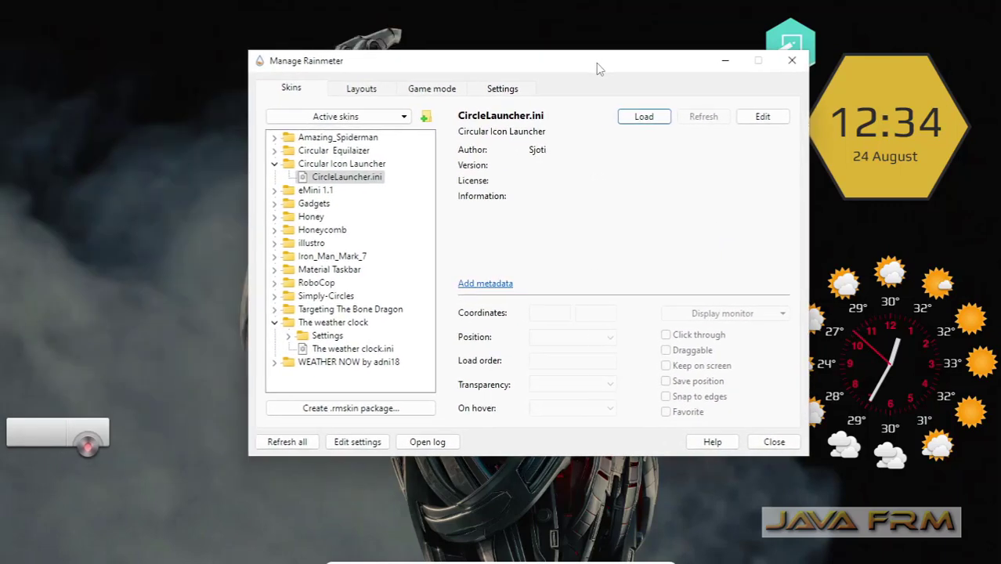
click(351, 180)
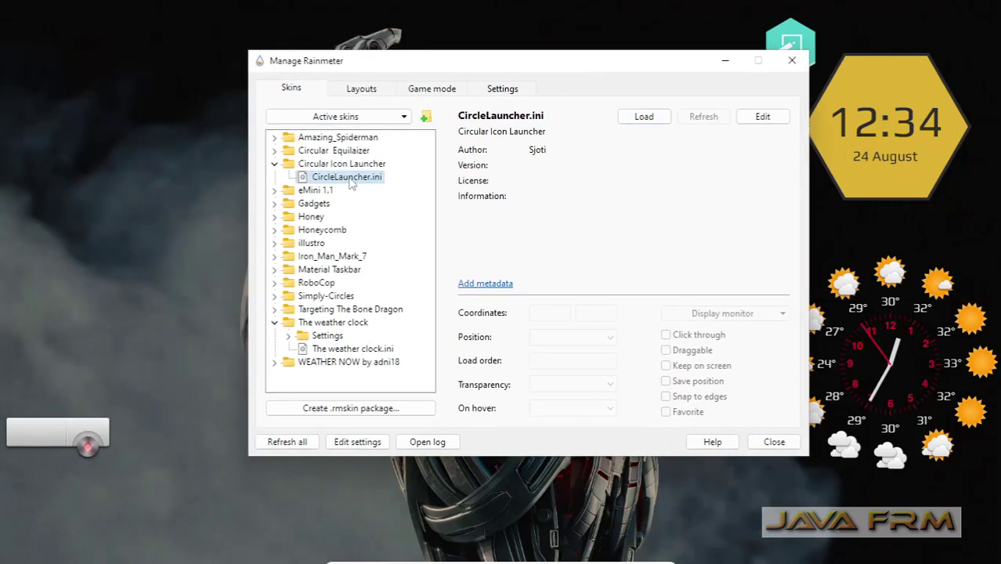
click(641, 118)
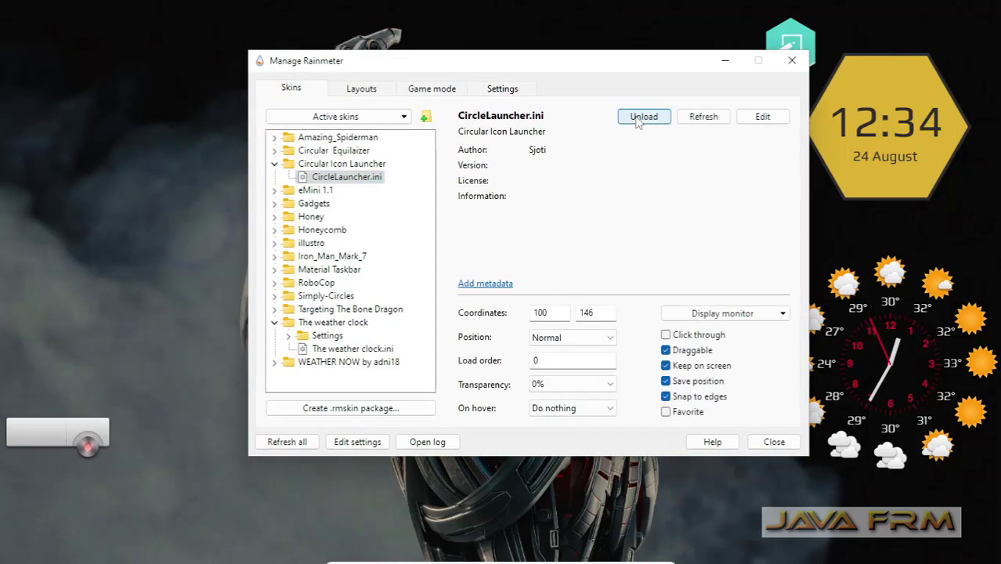
Set CircleLauncher.ini's horizontal coordinate to 400, unload and reload the skin, and minimize the skin manager
click(536, 313)
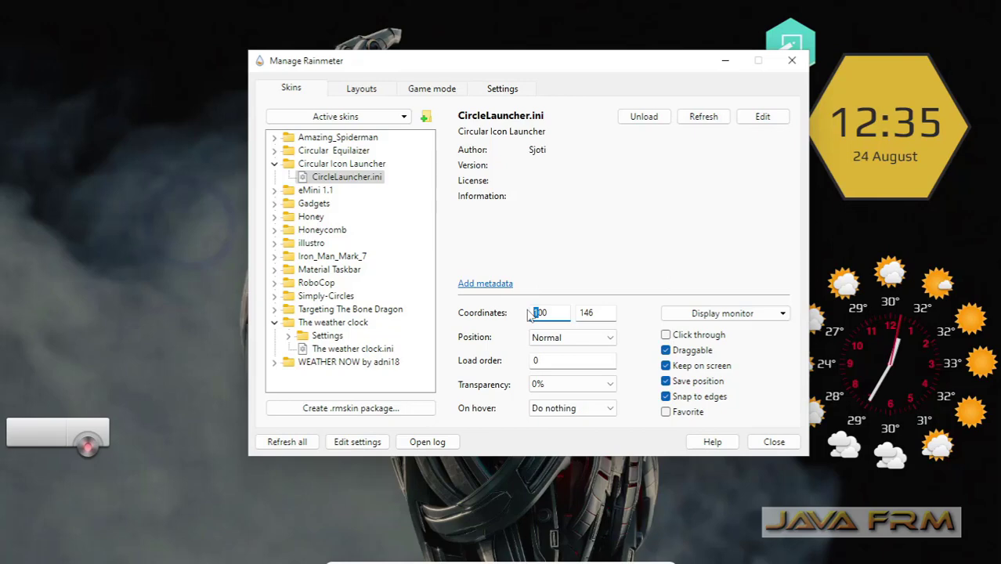
text(4)
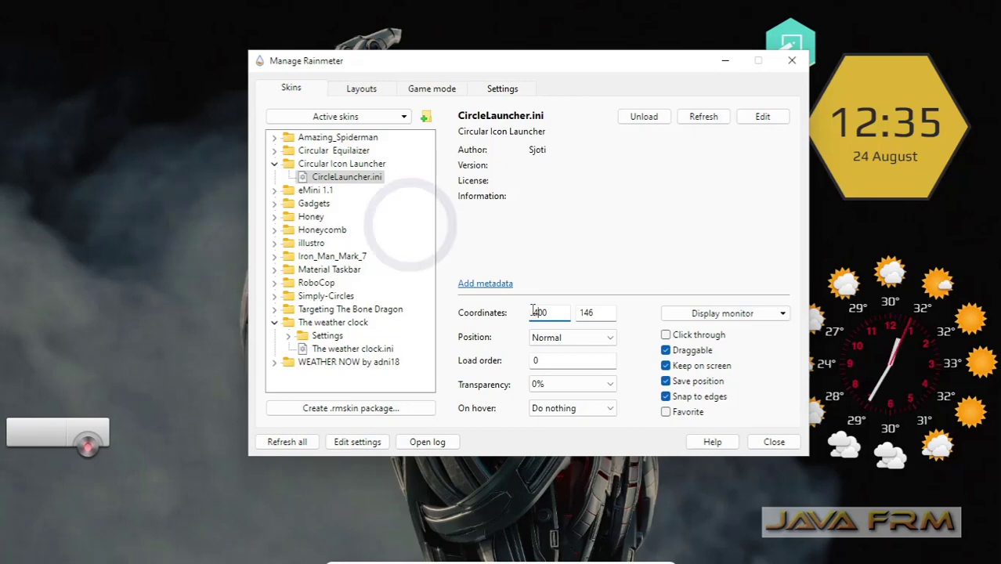
click(655, 123)
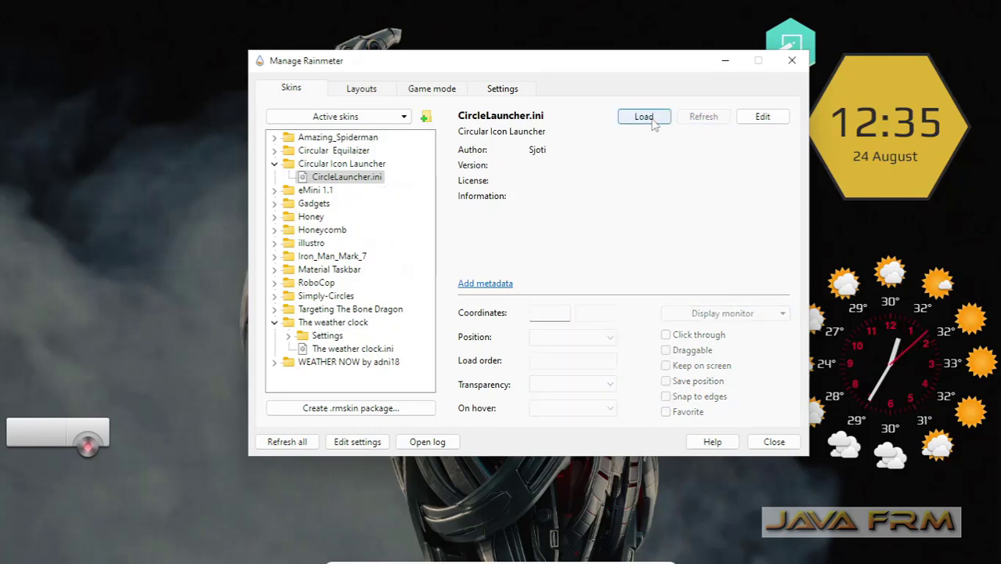
click(655, 123)
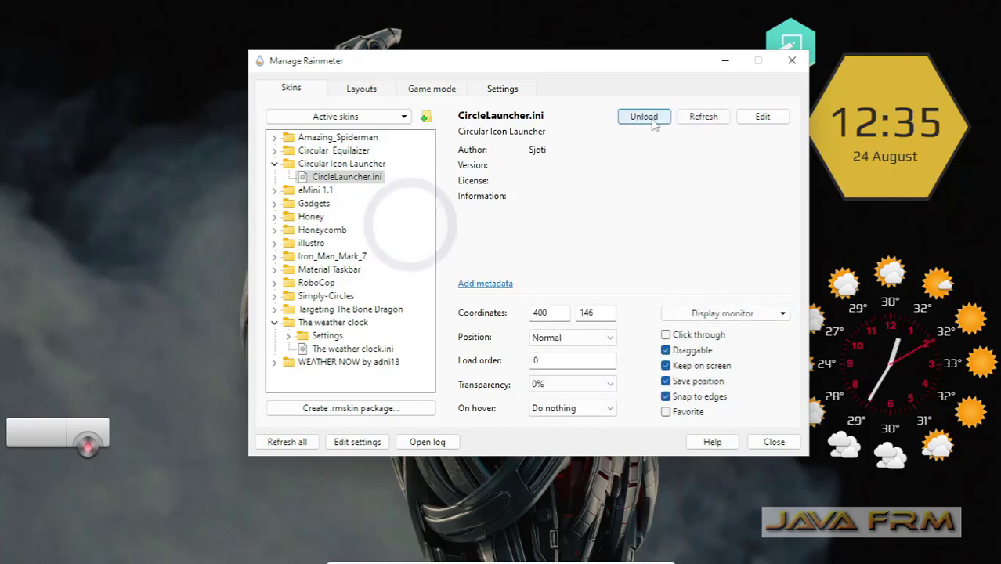
click(81, 78)
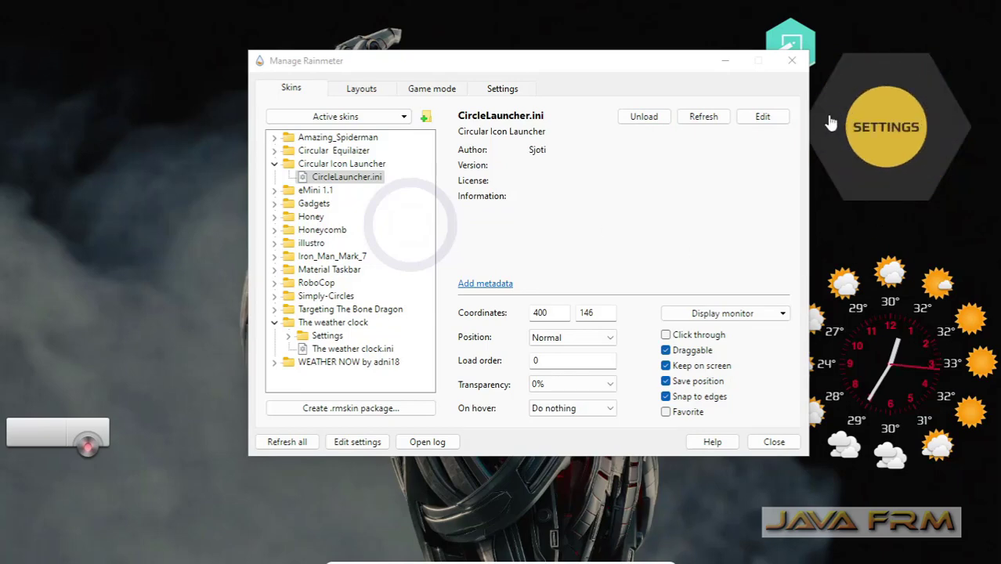
click(726, 63)
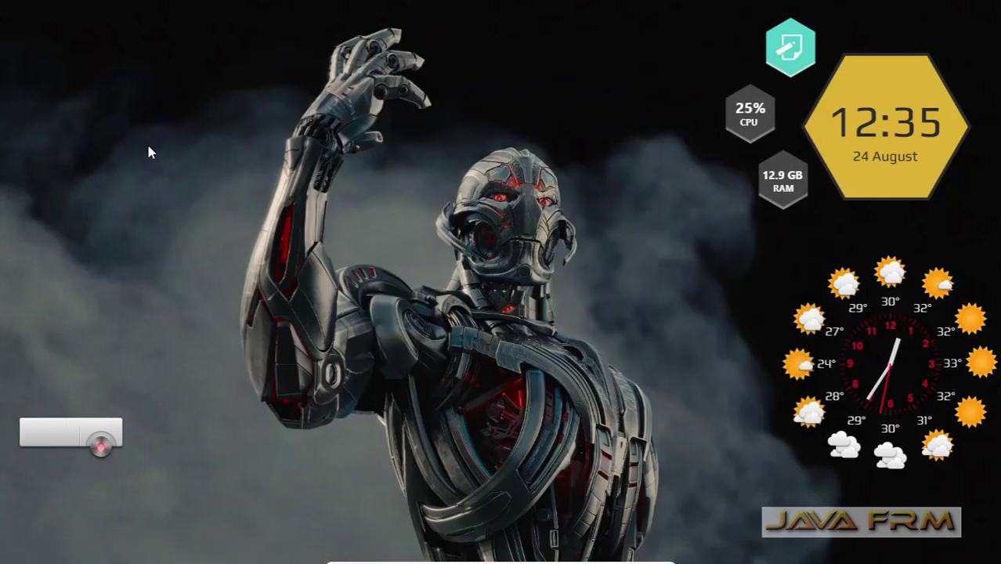
Set the Circular Icon Launcher skin's on-hover behaviour to Fade out and reveal its icon ring on the desktop to check it
mouse_move(118, 156)
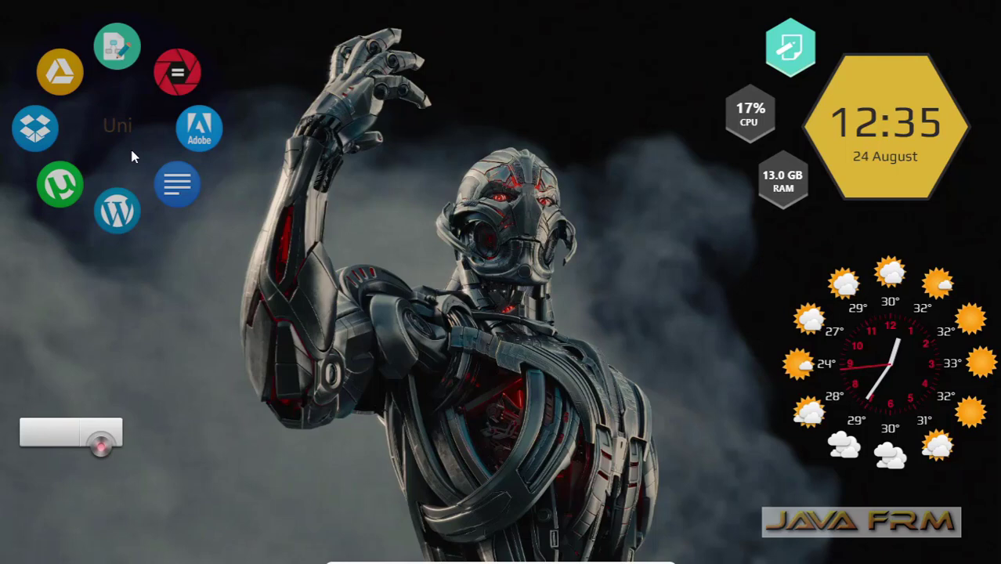
right_click(133, 149)
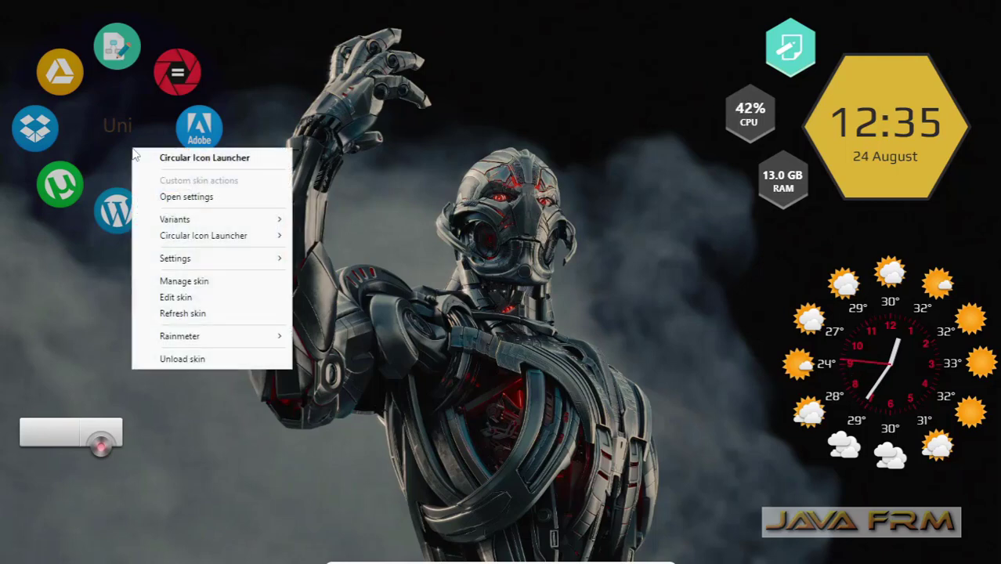
mouse_move(232, 350)
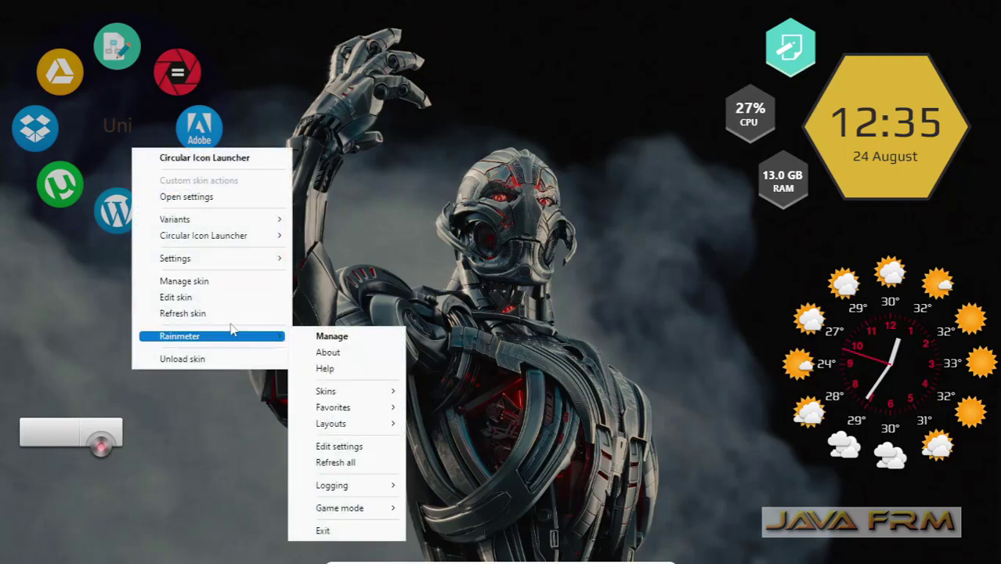
mouse_move(240, 268)
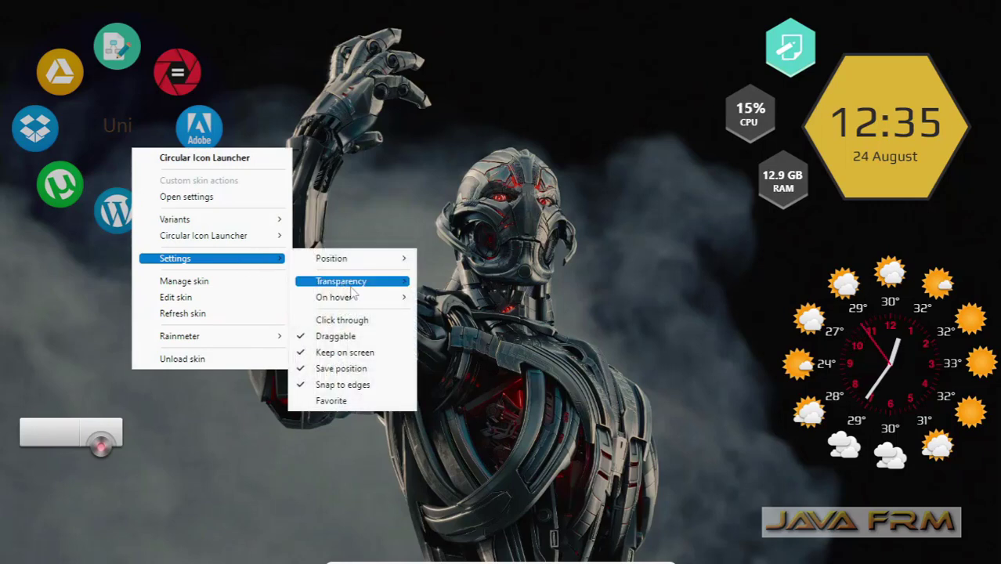
mouse_move(344, 282)
mouse_move(378, 298)
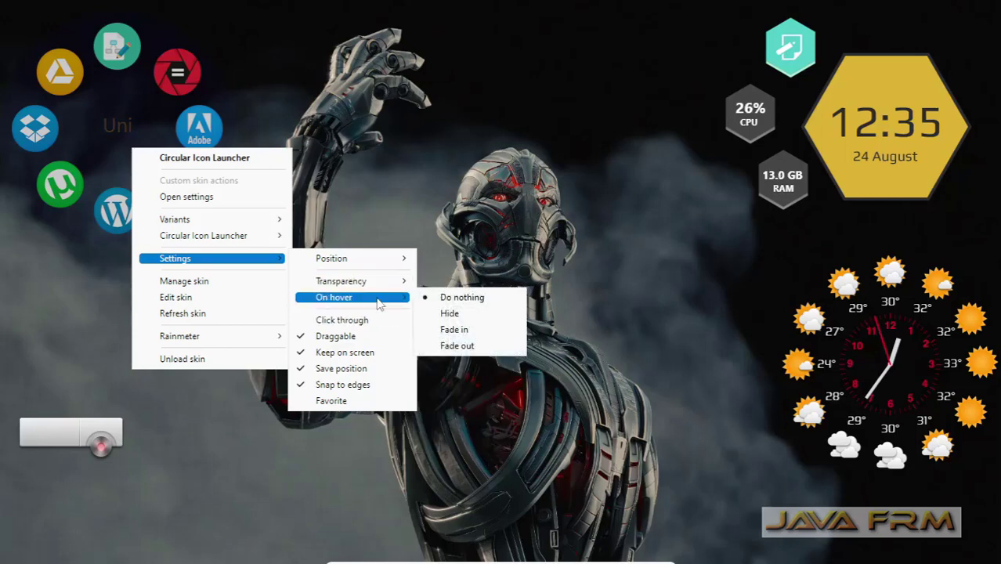
click(454, 346)
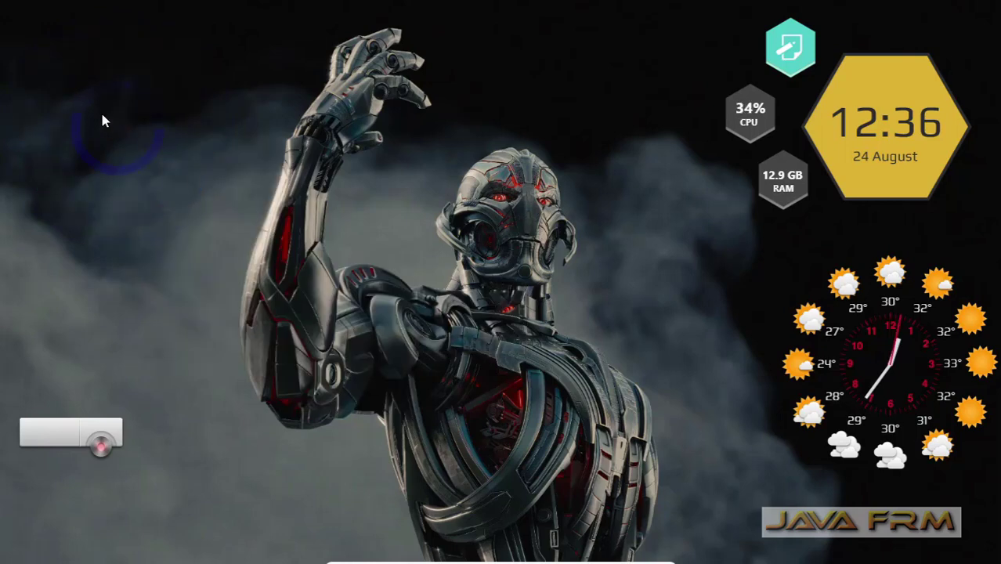
mouse_move(102, 116)
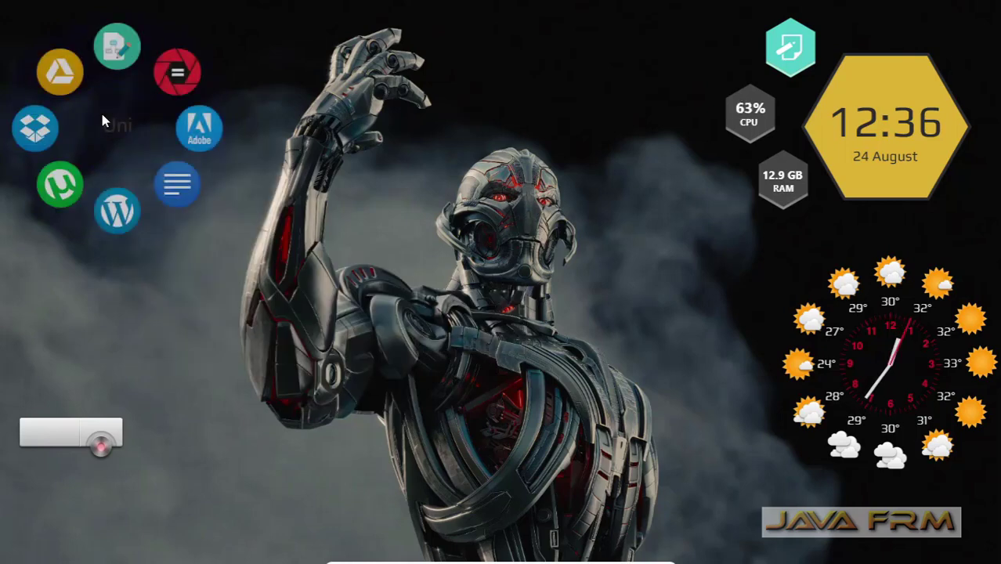